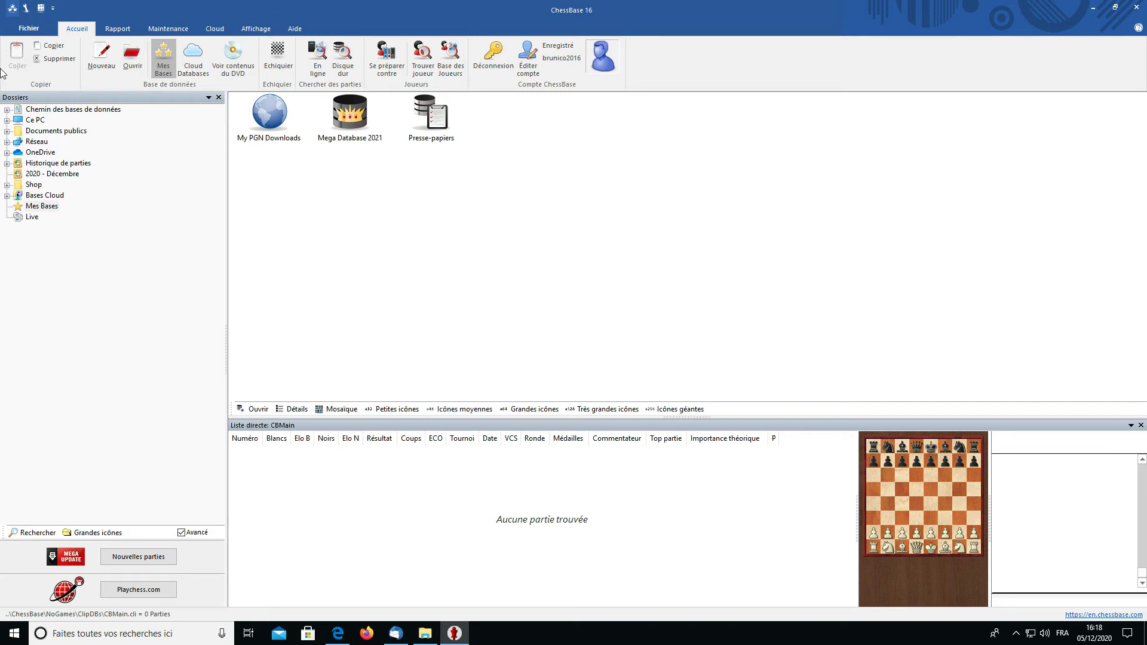
Create a new CBH database named "Mes parties" in the MyWork folder.
click(25, 30)
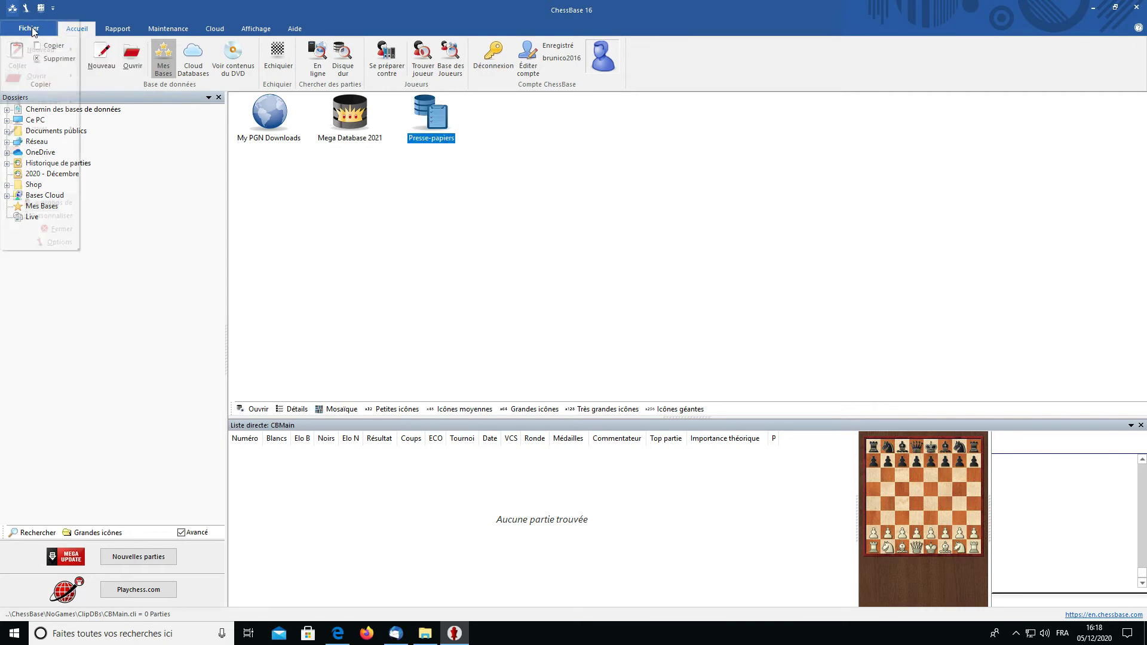
mouse_move(43, 48)
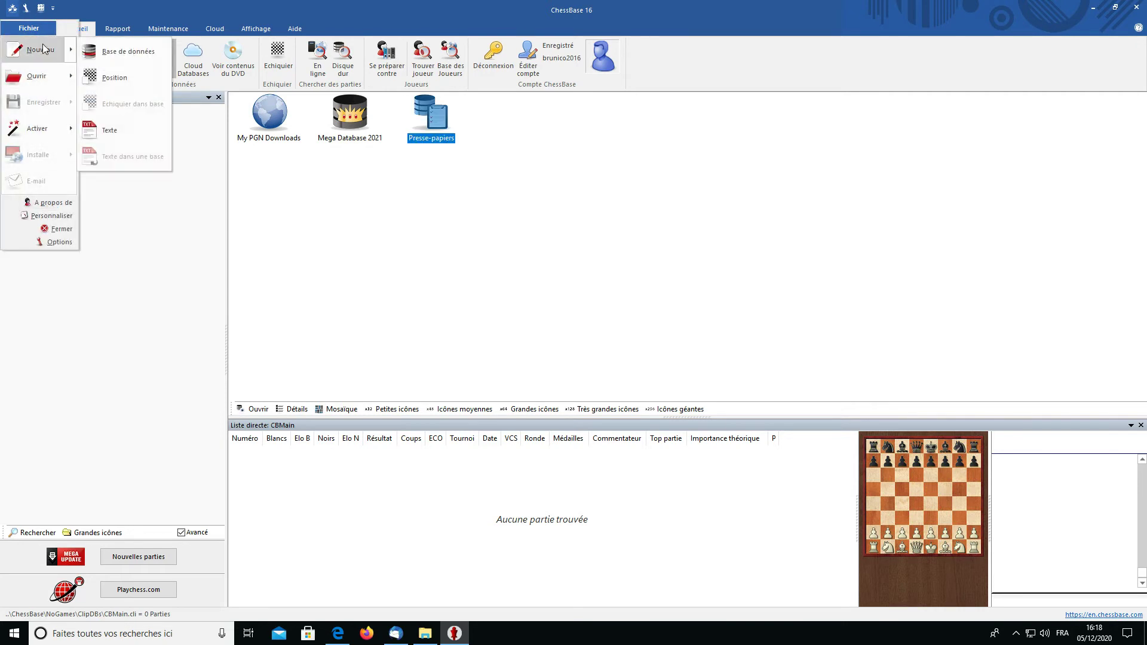
click(125, 60)
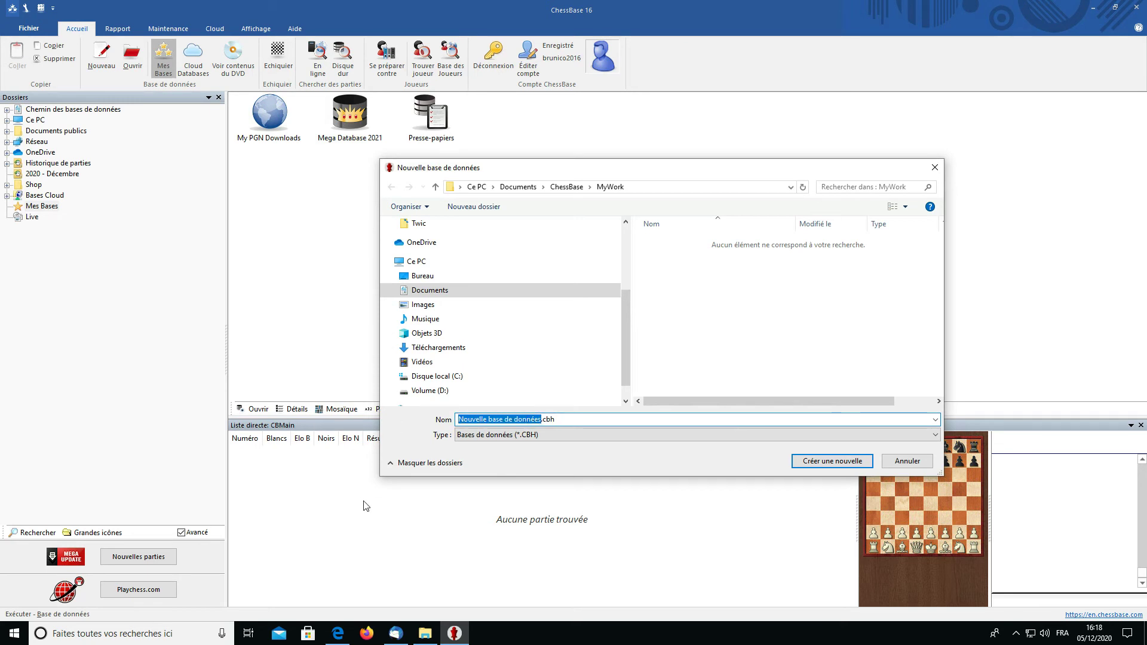
text(Mes parties)
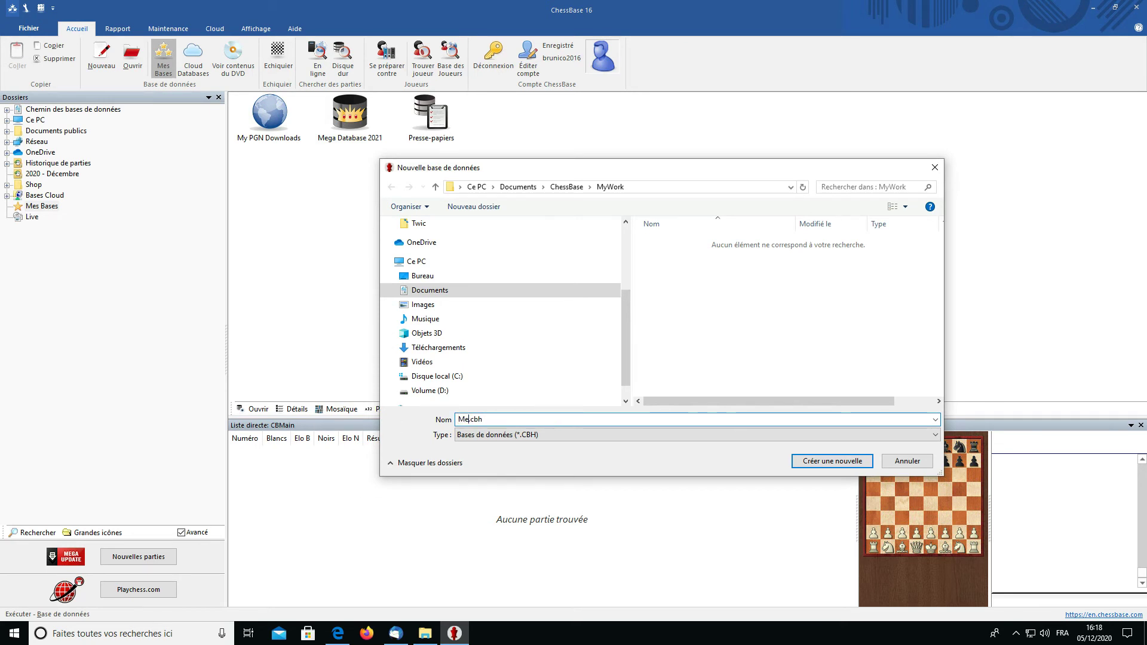
key(Return)
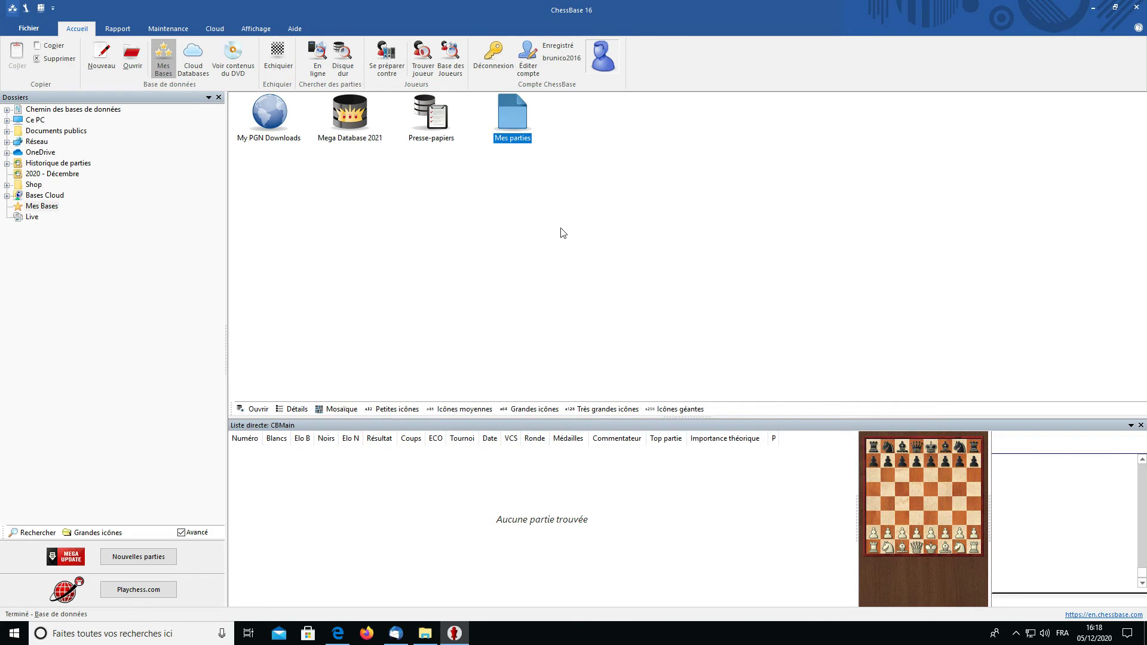
Open a new board and enter the opening move 1.d4.
click(118, 29)
click(77, 29)
click(281, 56)
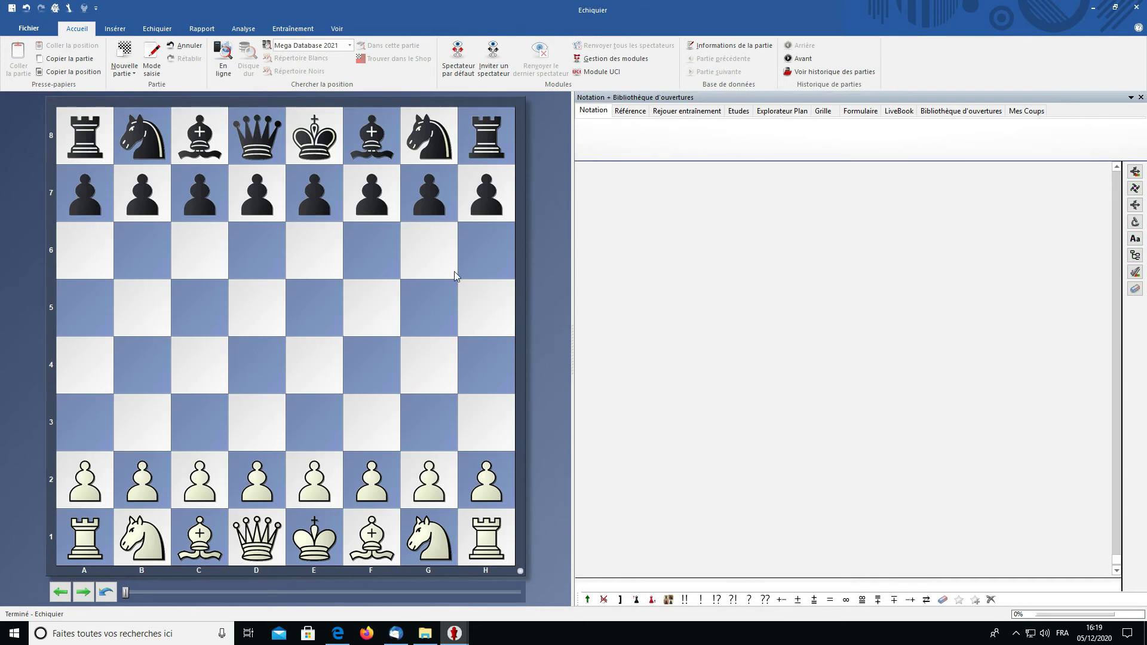
click(260, 368)
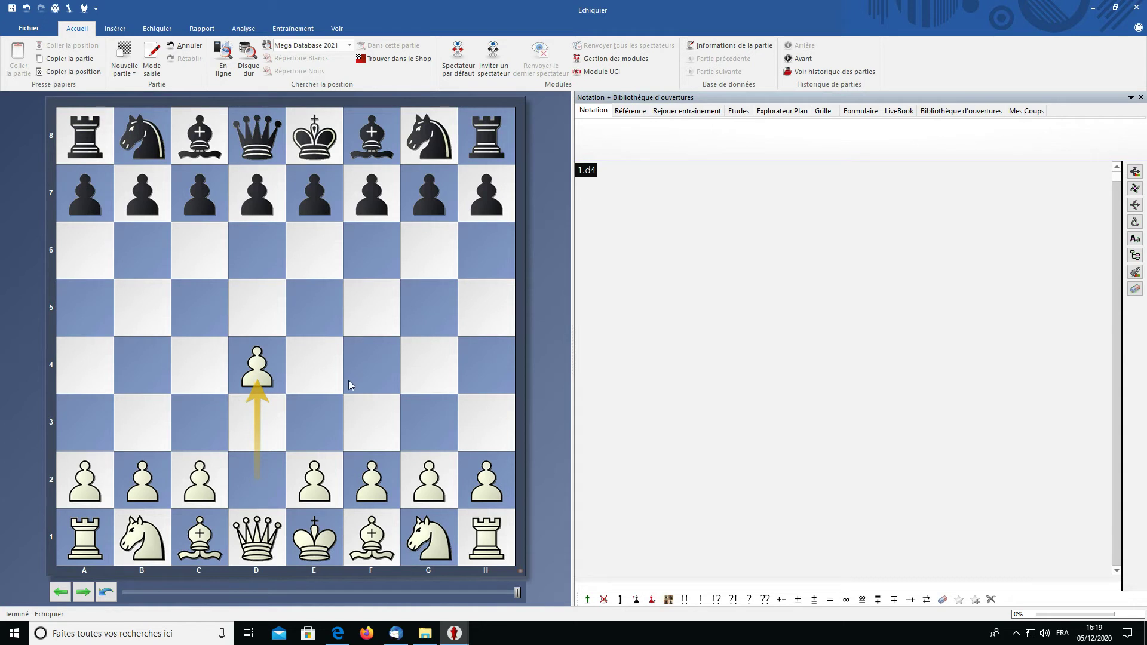
click(22, 28)
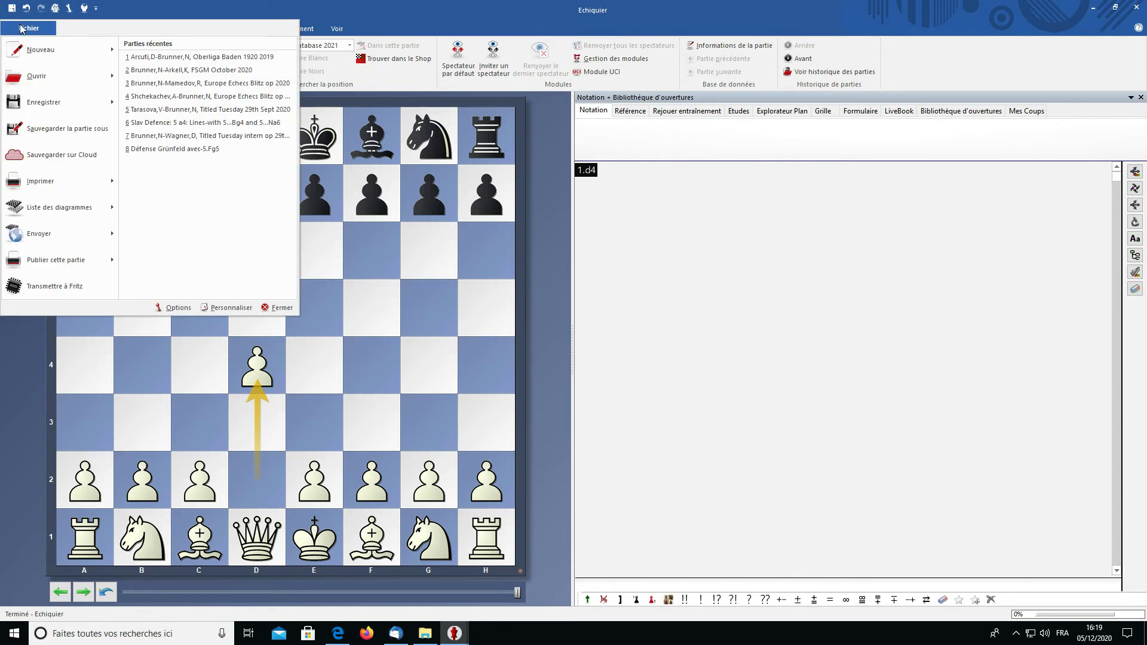
click(61, 131)
click(643, 439)
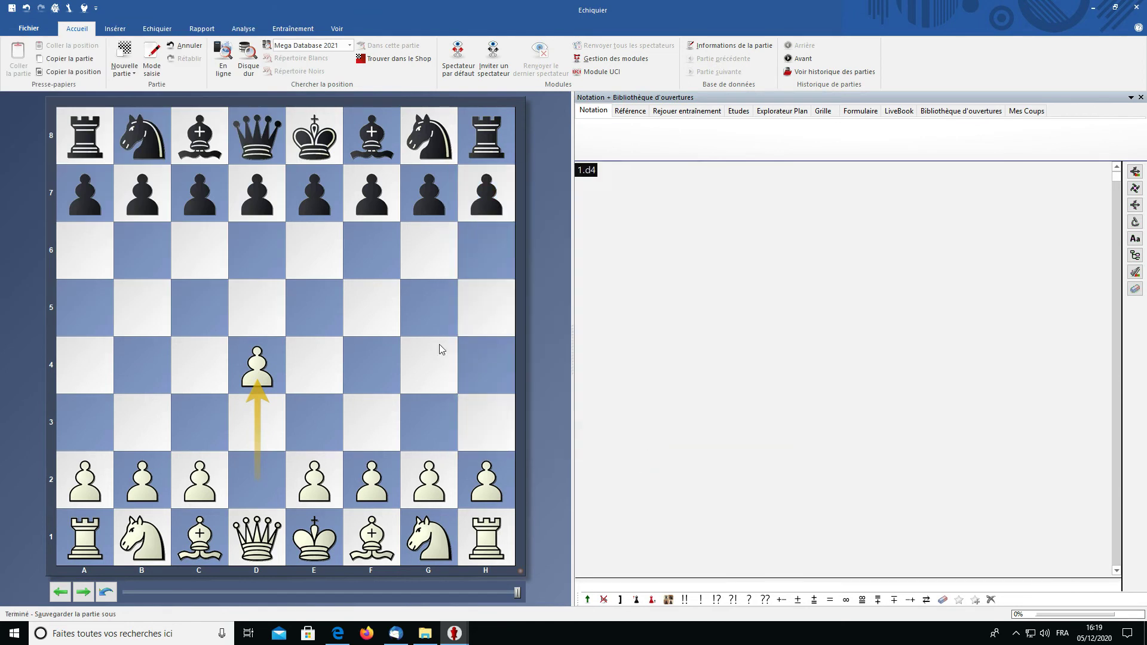
Start saving the game as a new entry, choosing "Mes parties" as the target database.
click(20, 27)
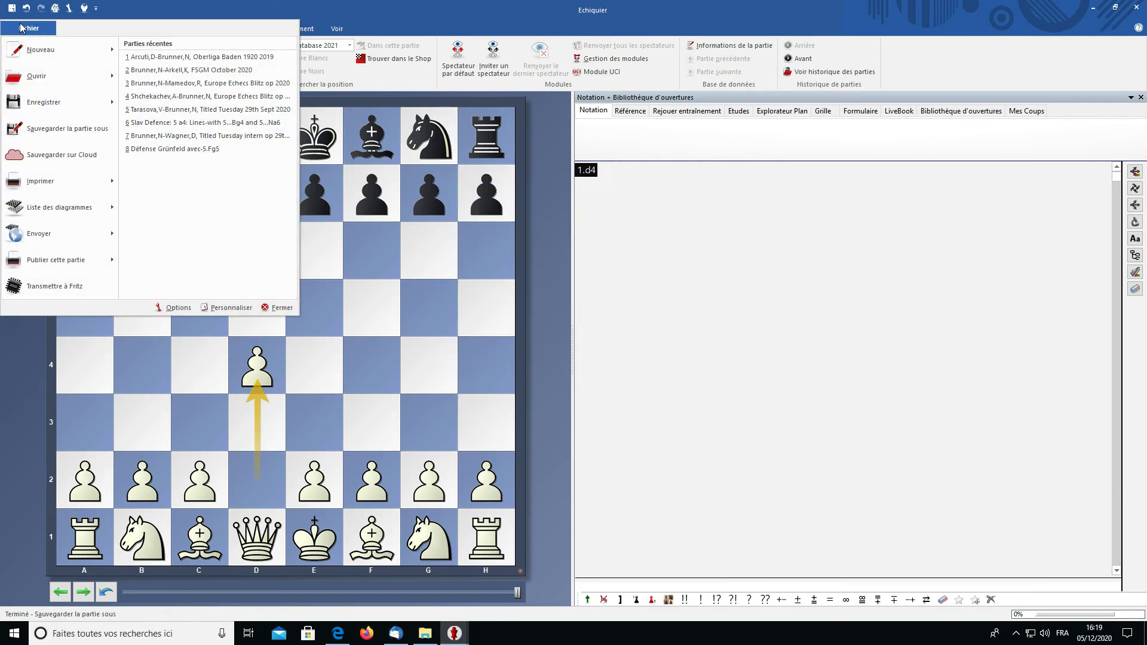
click(61, 128)
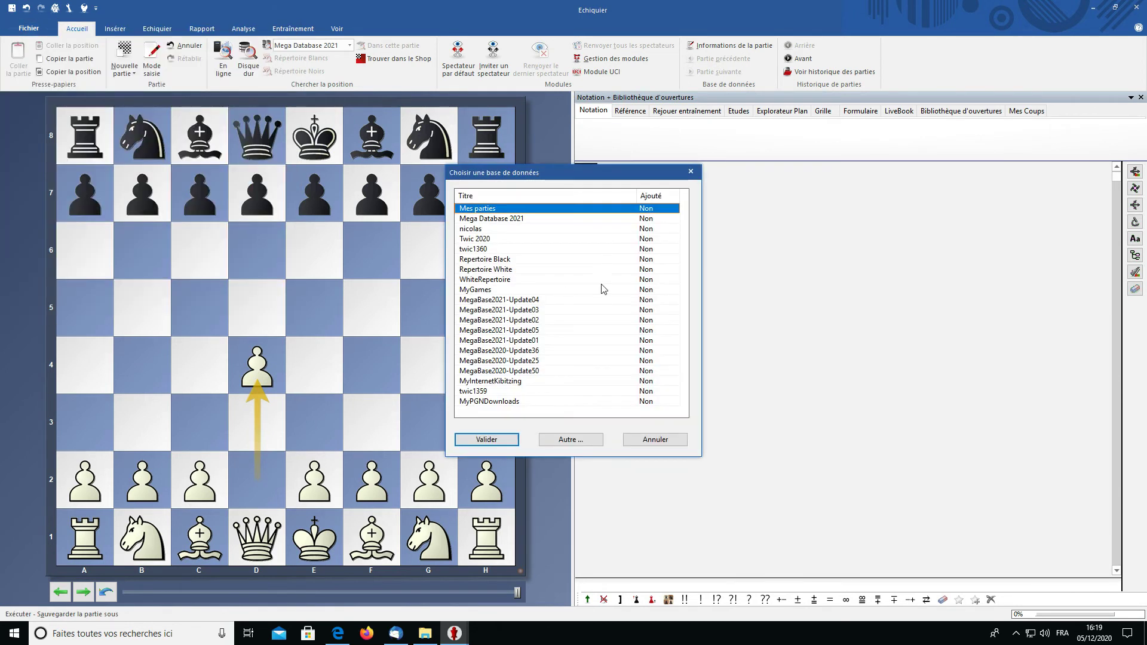
double_click(482, 209)
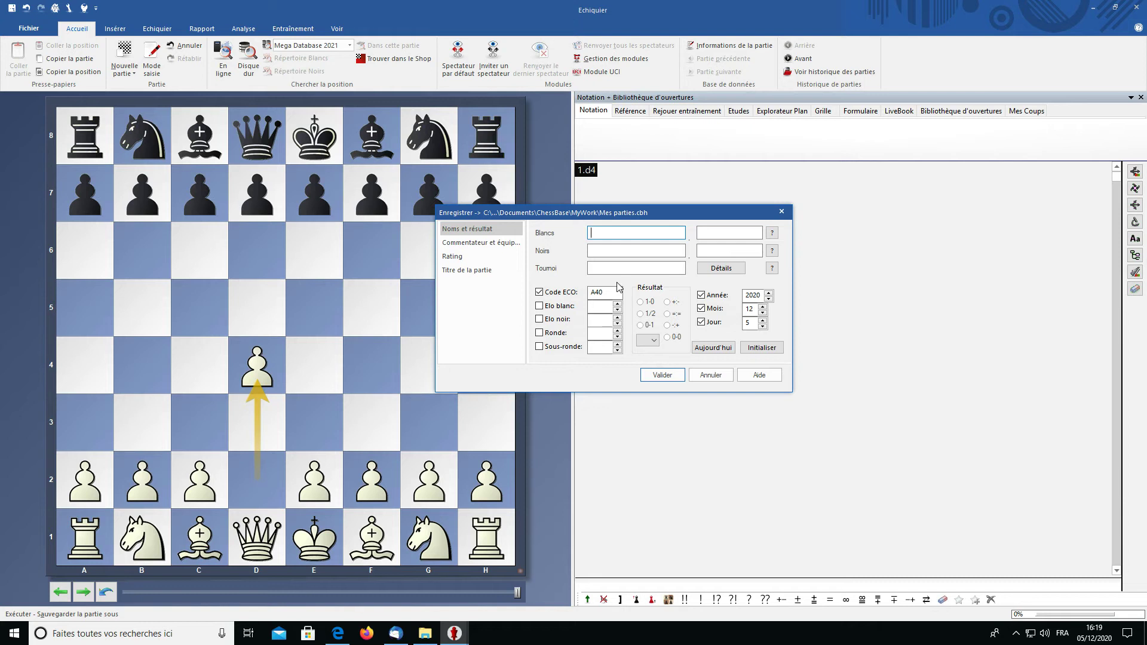
Enter the surnames and first names of the White and Black players in the game data.
text(Artc)
text(cuti)
key(Tab)
text(Davide)
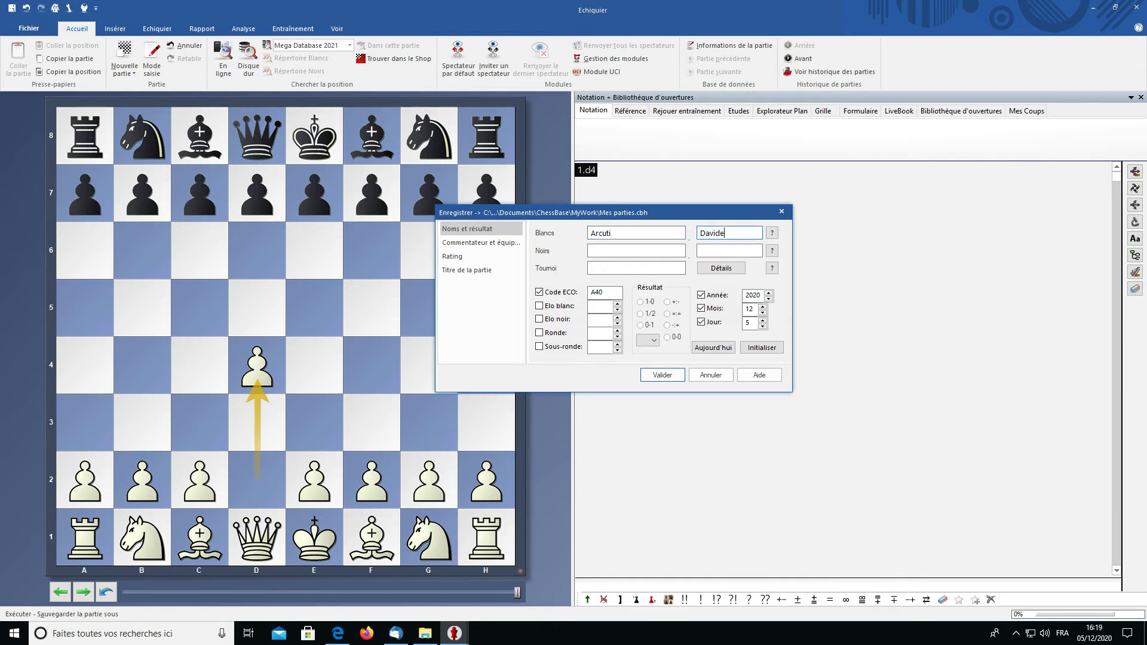
click(625, 251)
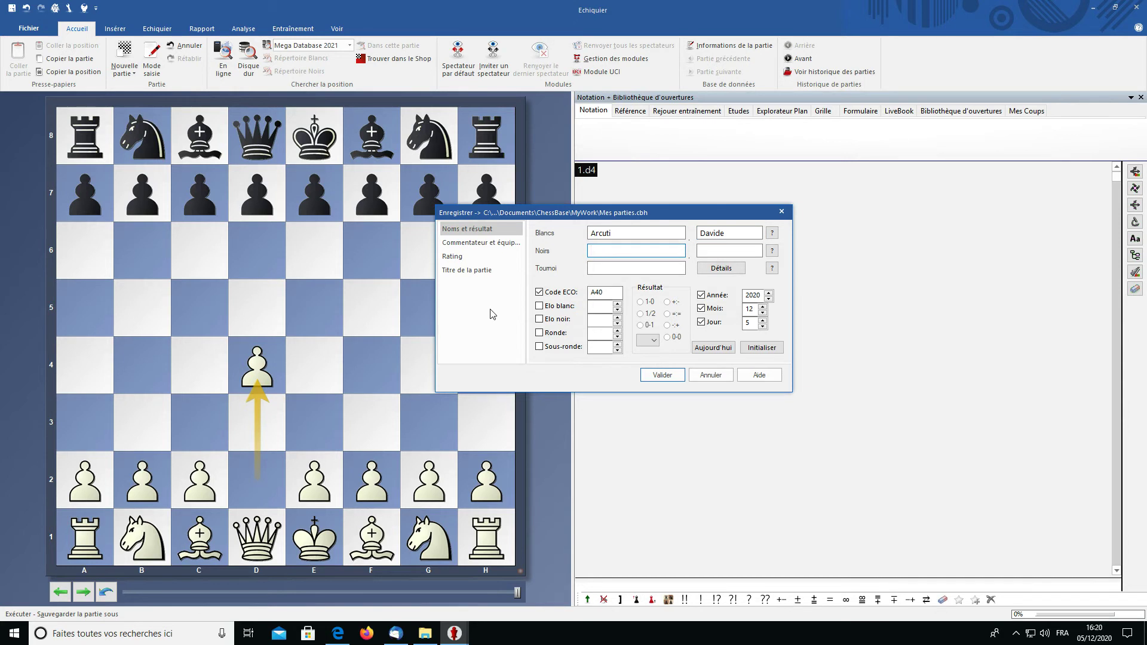
text(Brunner)
key(Tab)
text(Nicolas)
Set the tournament to "Oberliga" and assign Germany as its country in the tournament details.
click(590, 270)
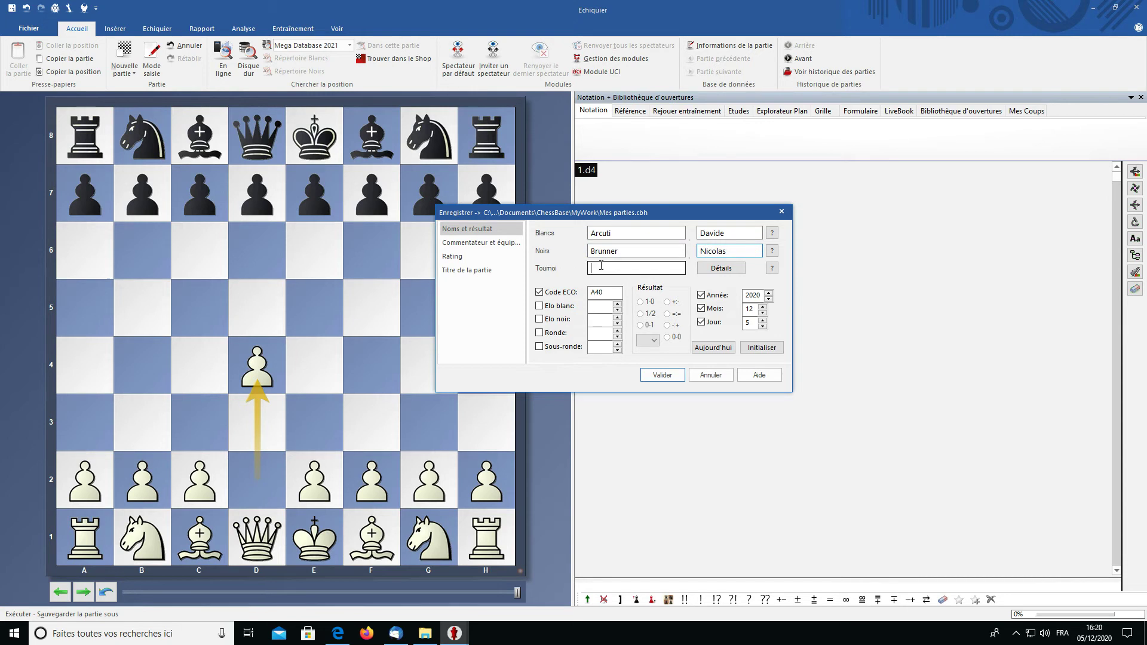
text(Oberliga)
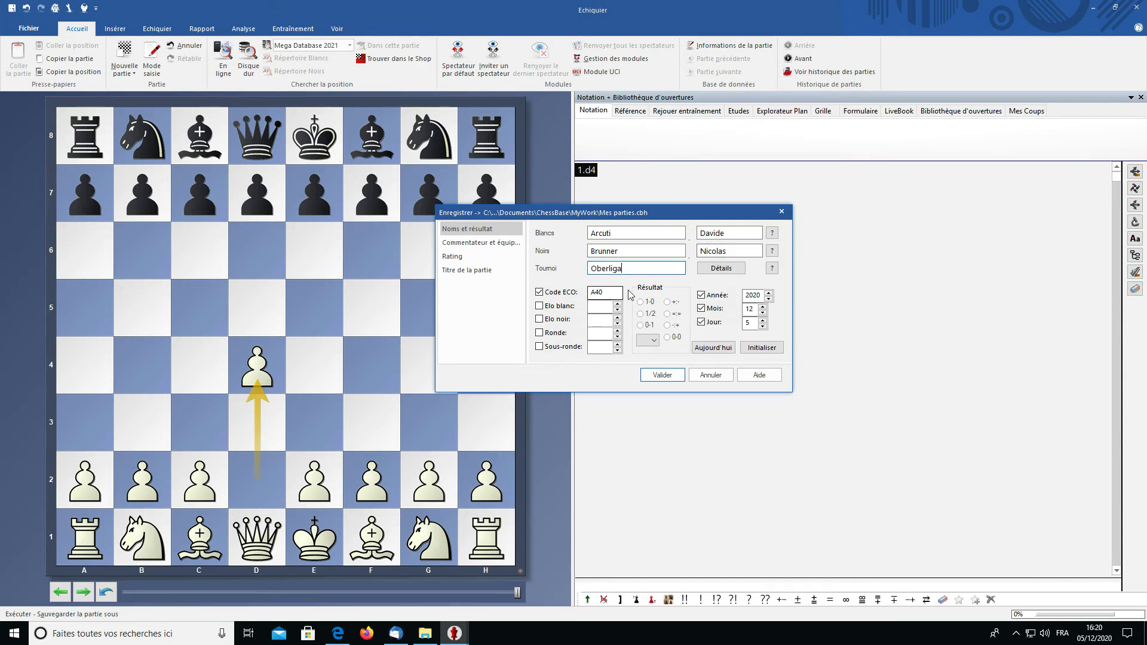
click(724, 269)
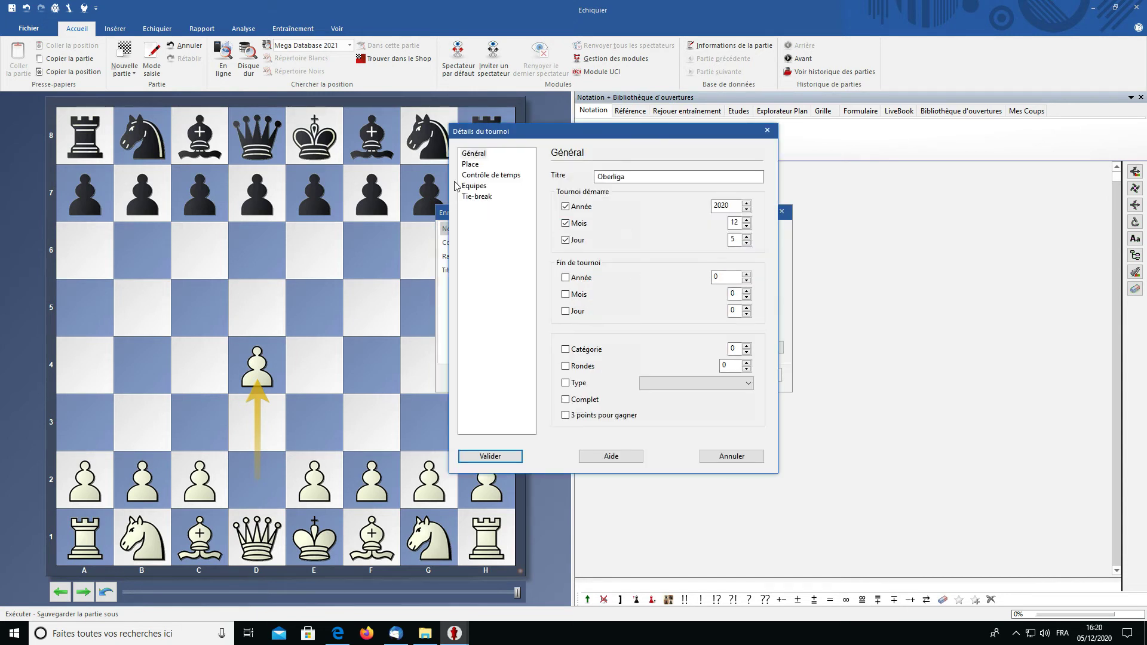
click(478, 164)
click(568, 192)
click(649, 194)
scroll(697, 288, down, 20)
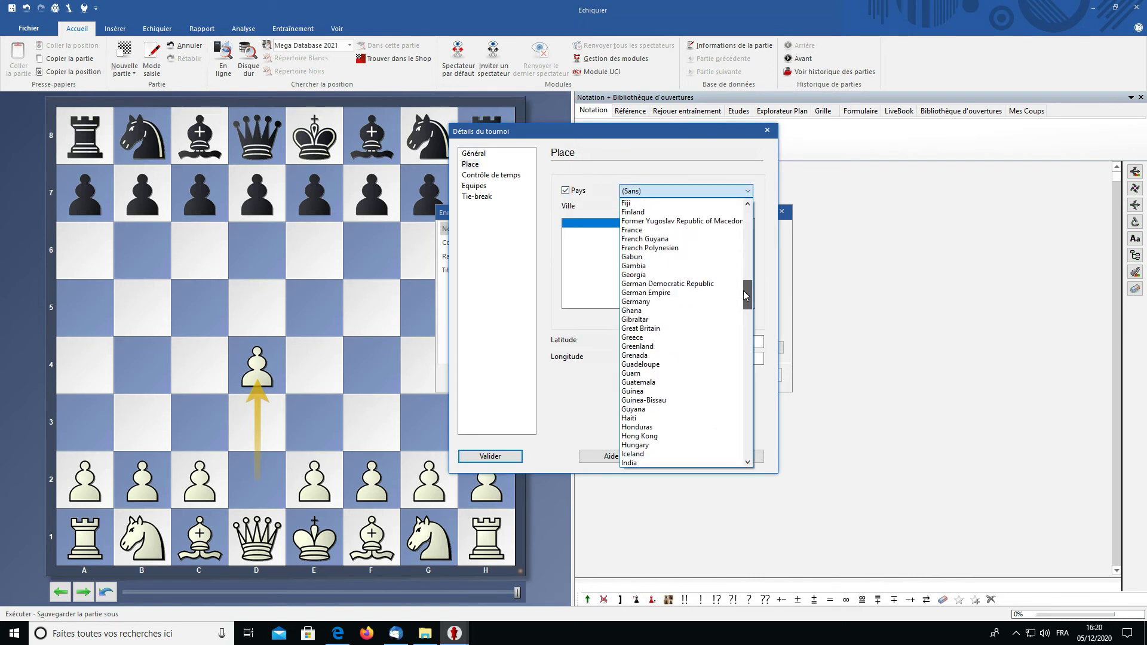
click(663, 275)
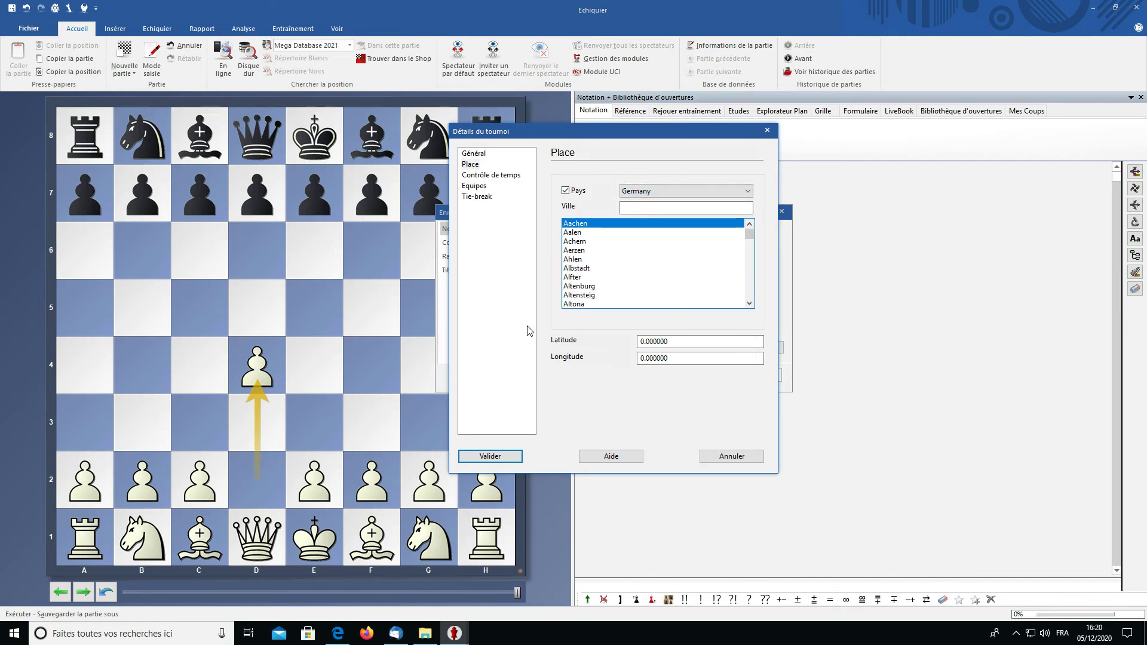
click(499, 454)
Set White's Elo to 2357, Black's Elo to 2399, round 5, sub-round 2 and result 1/2, and save the game.
click(573, 307)
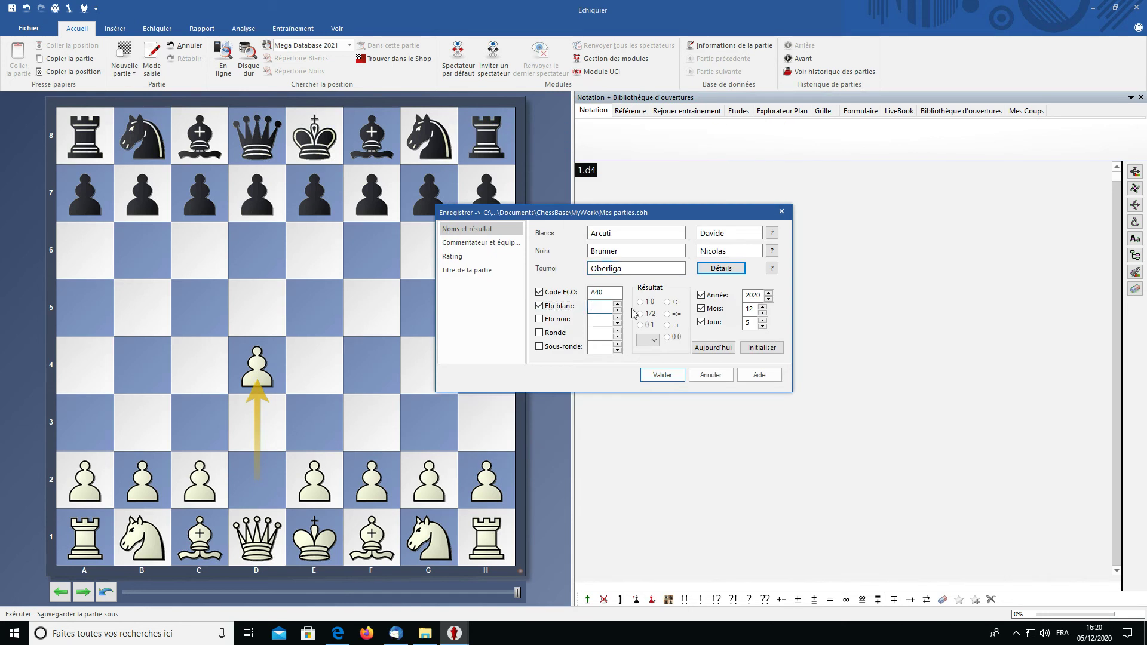
text(2357)
click(581, 321)
text(2399)
click(556, 333)
text(5)
click(565, 347)
click(618, 344)
click(642, 314)
click(662, 376)
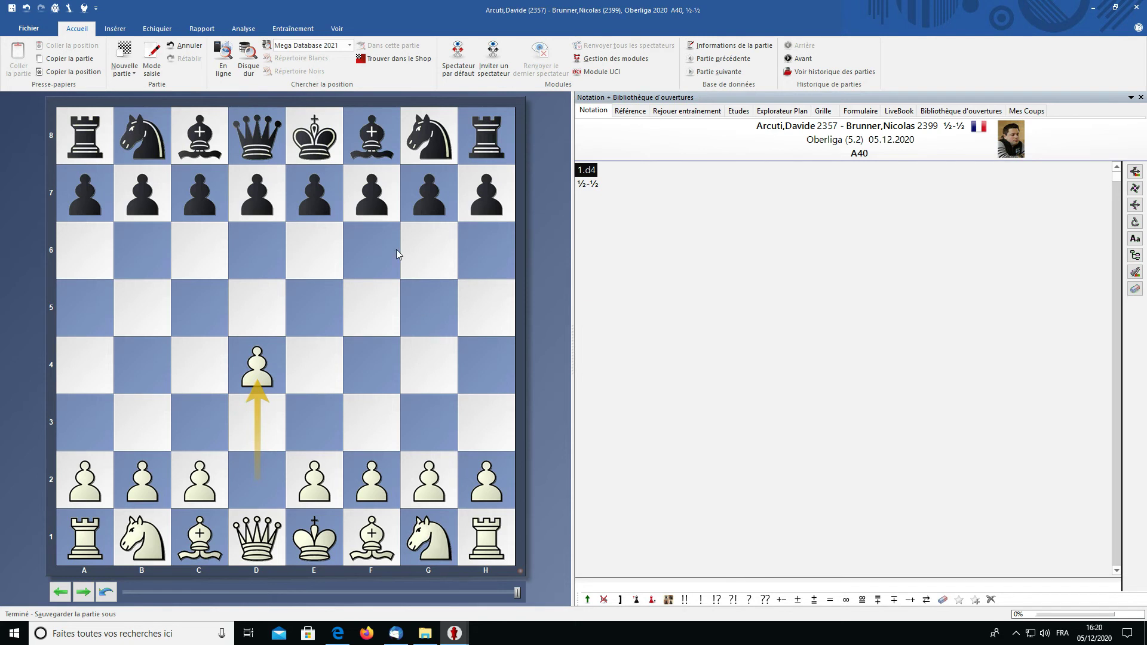
Enter the moves 1...Nf6 and 2.c4 on the board.
click(426, 139)
drag(426, 138, 369, 245)
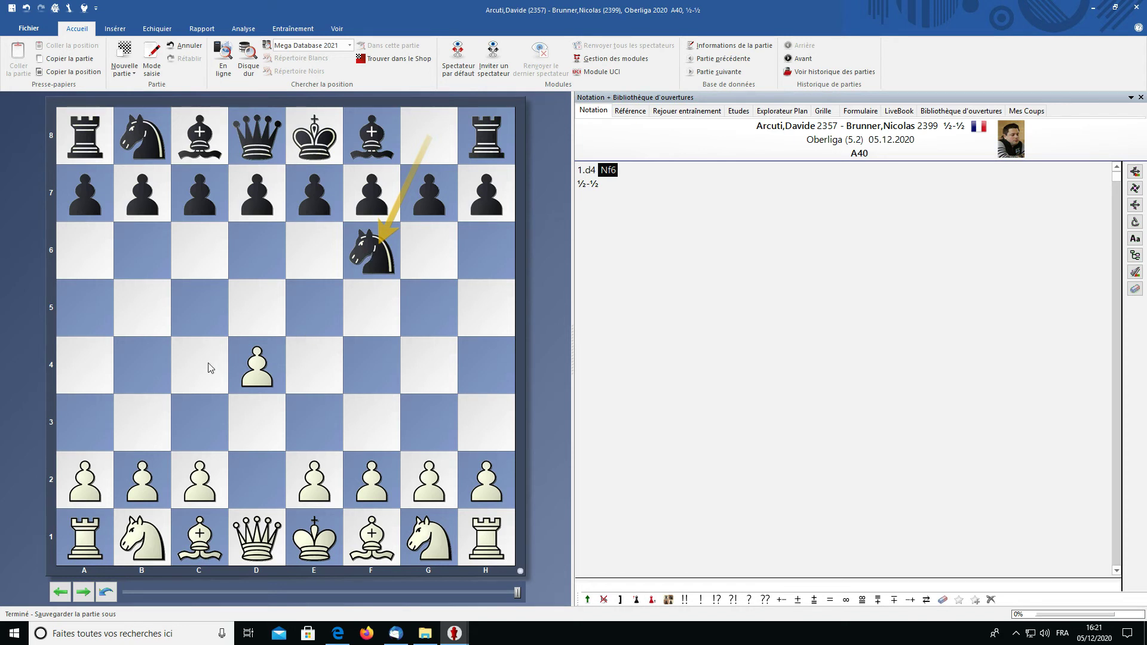
mouse_move(203, 368)
click(202, 366)
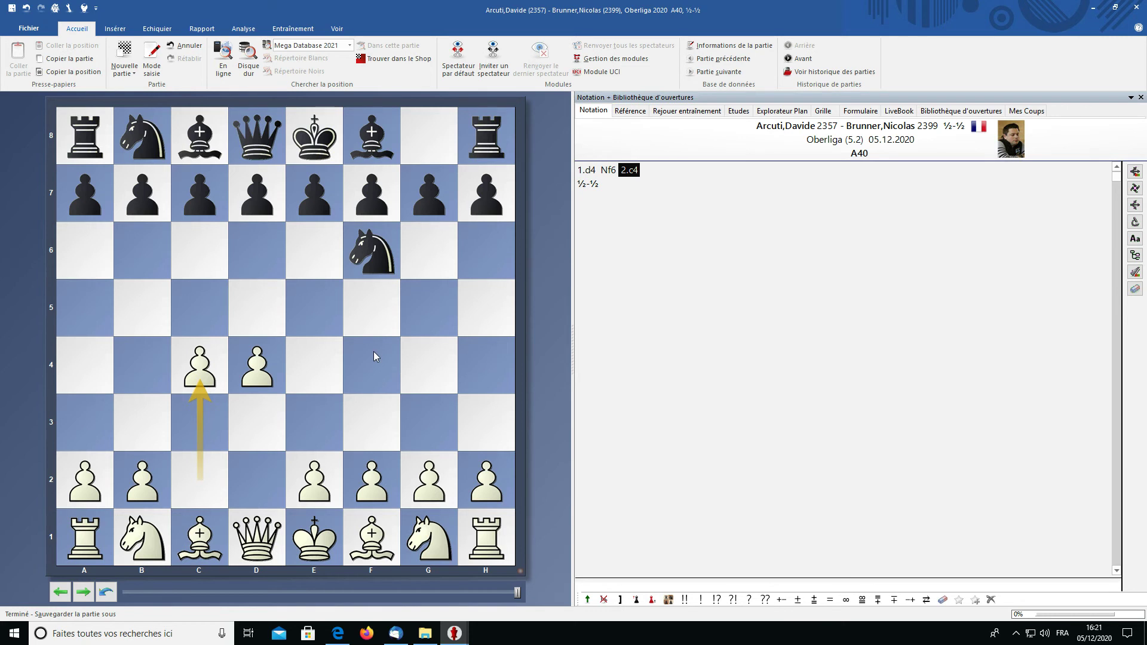
Flip the board to Black's side and enter 2...e6 3.Nc3 Bb4.
key(ctrl+f)
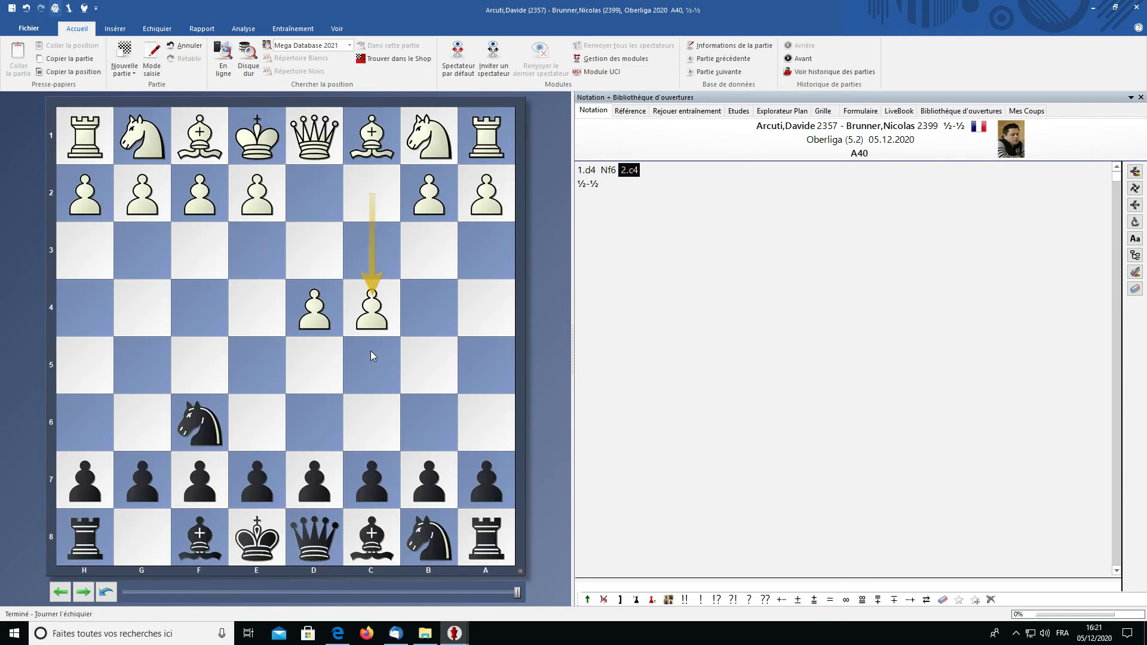
click(239, 414)
click(366, 225)
click(436, 316)
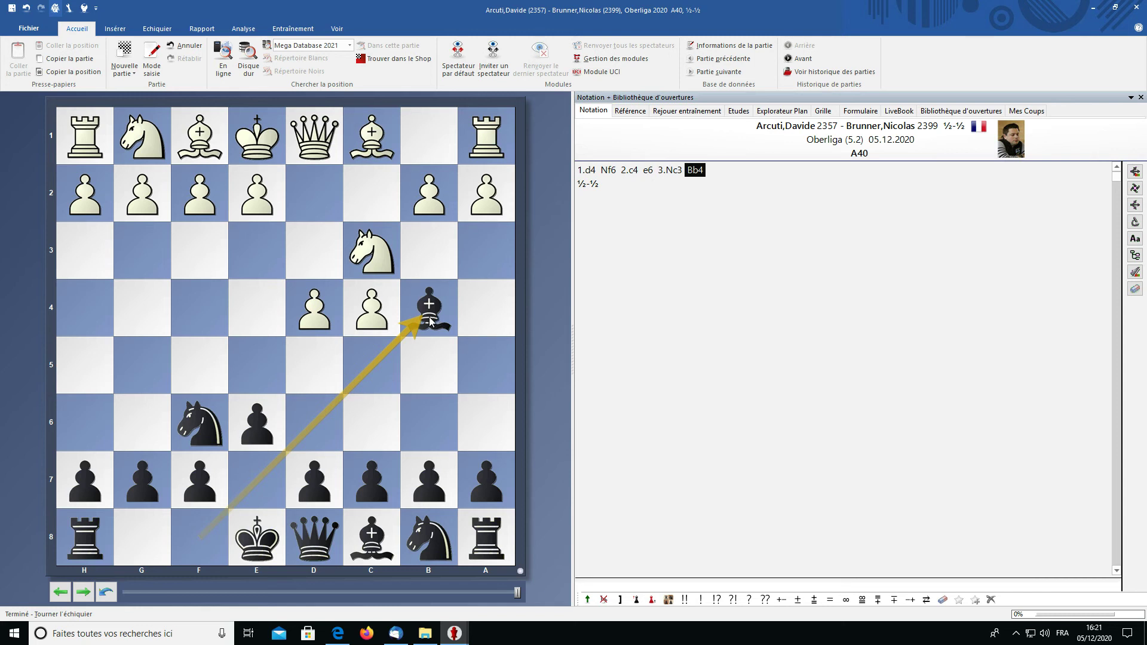
Enter 4.Qc2 and Black's kingside castling, and step one move back and forward in the notation.
click(375, 190)
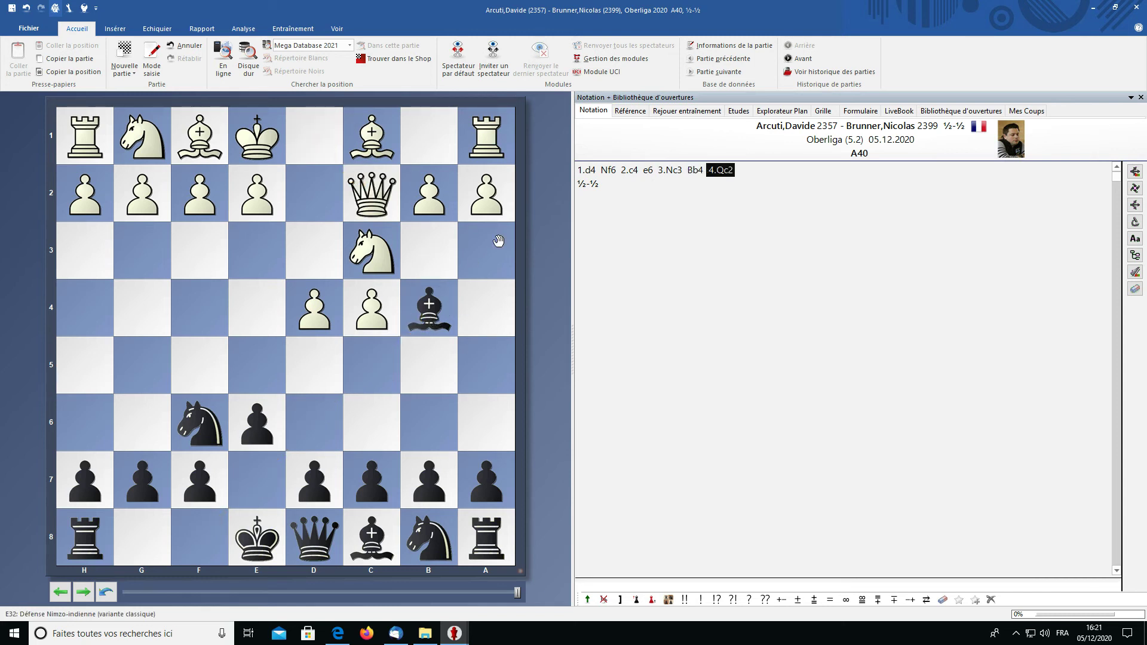
drag(268, 547, 143, 537)
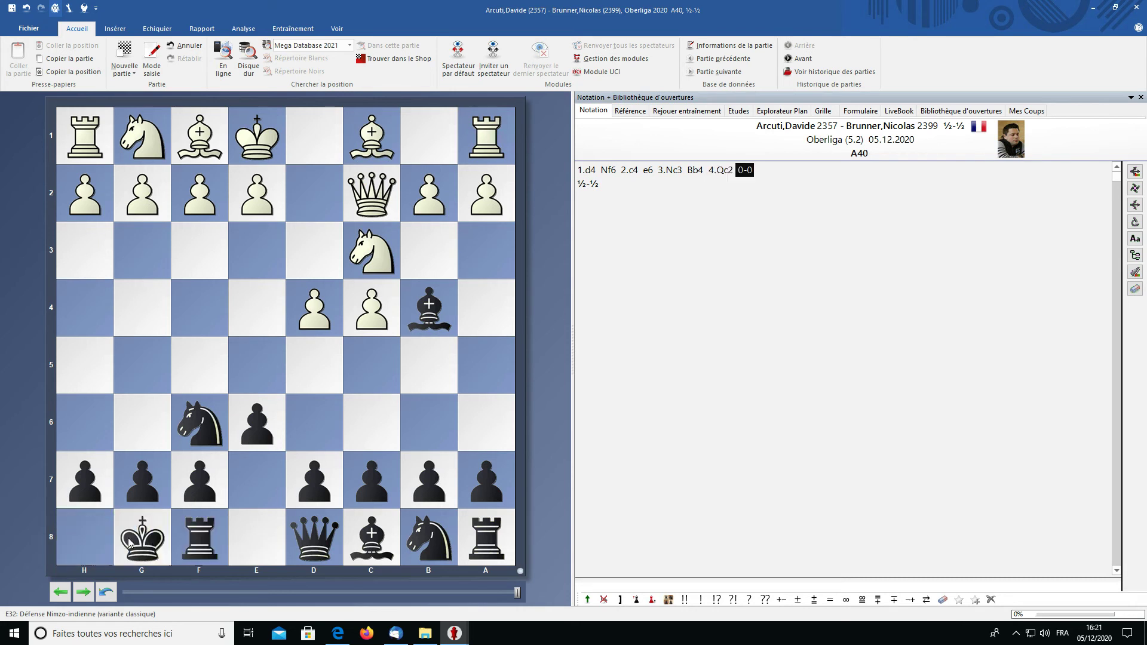
key(Left)
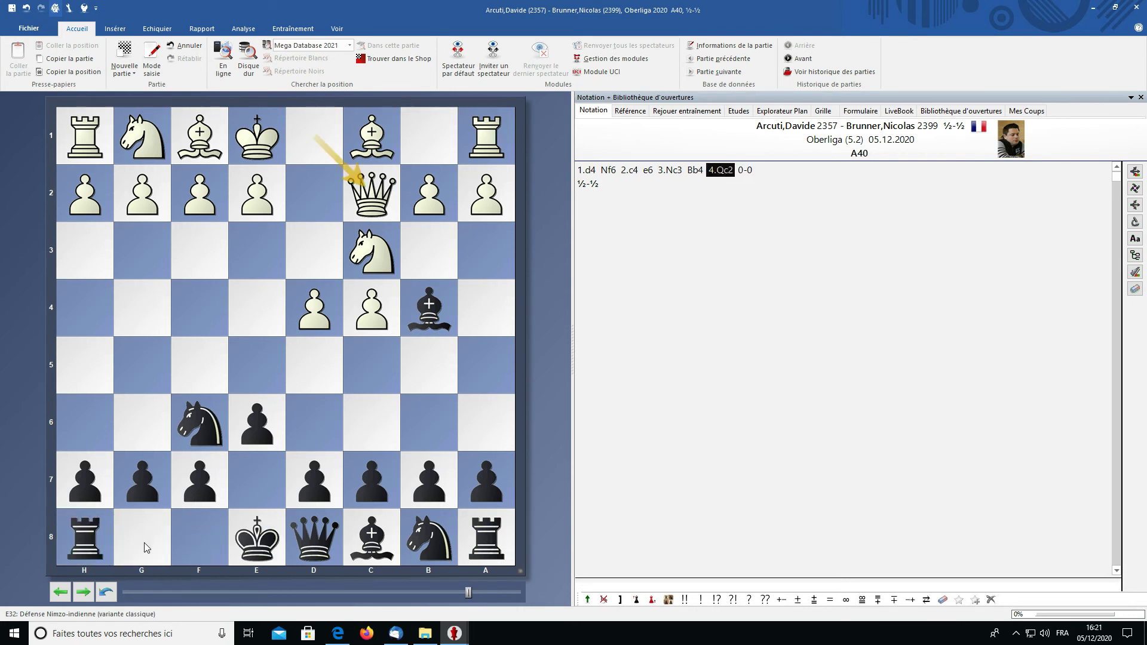
key(Right)
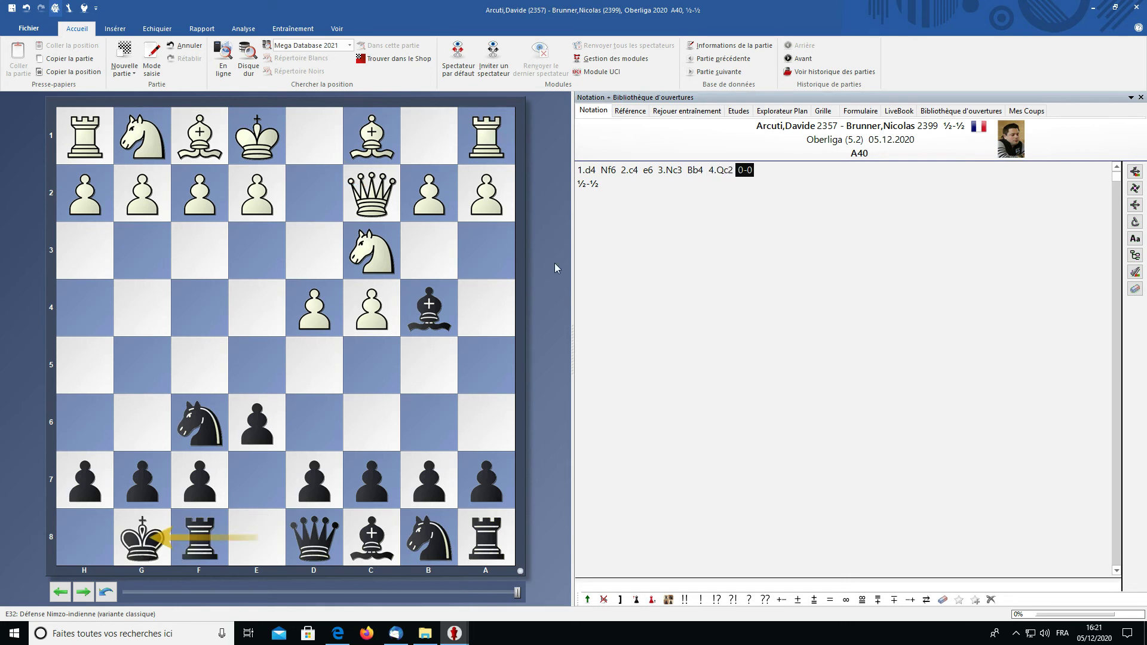
Continue the game with 5.a3 Bxc3+ 6.bxc3.
click(490, 253)
click(395, 245)
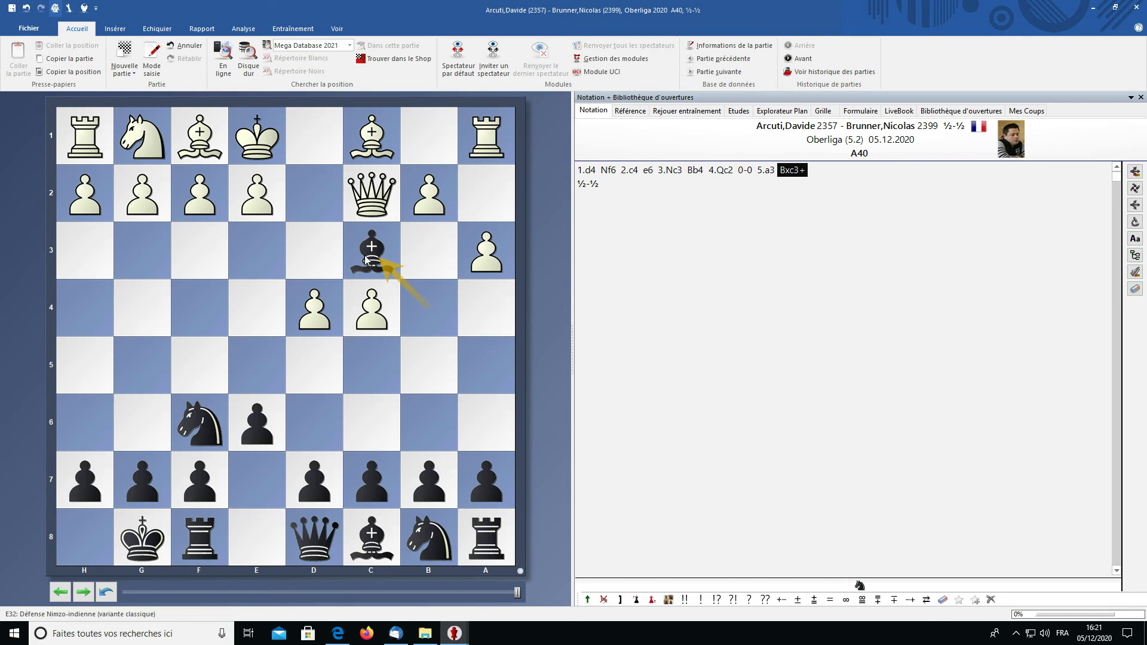
drag(420, 198, 364, 245)
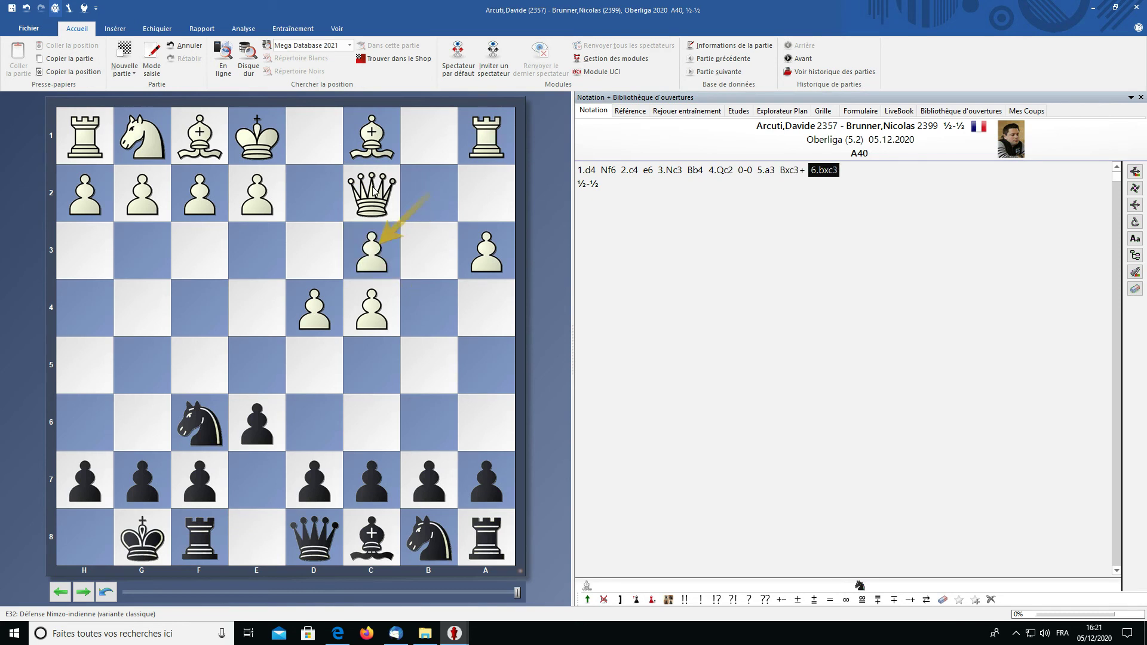
Replace White's sixth move bxc3 with 6.Qxc3.
key(Left)
drag(374, 194, 376, 233)
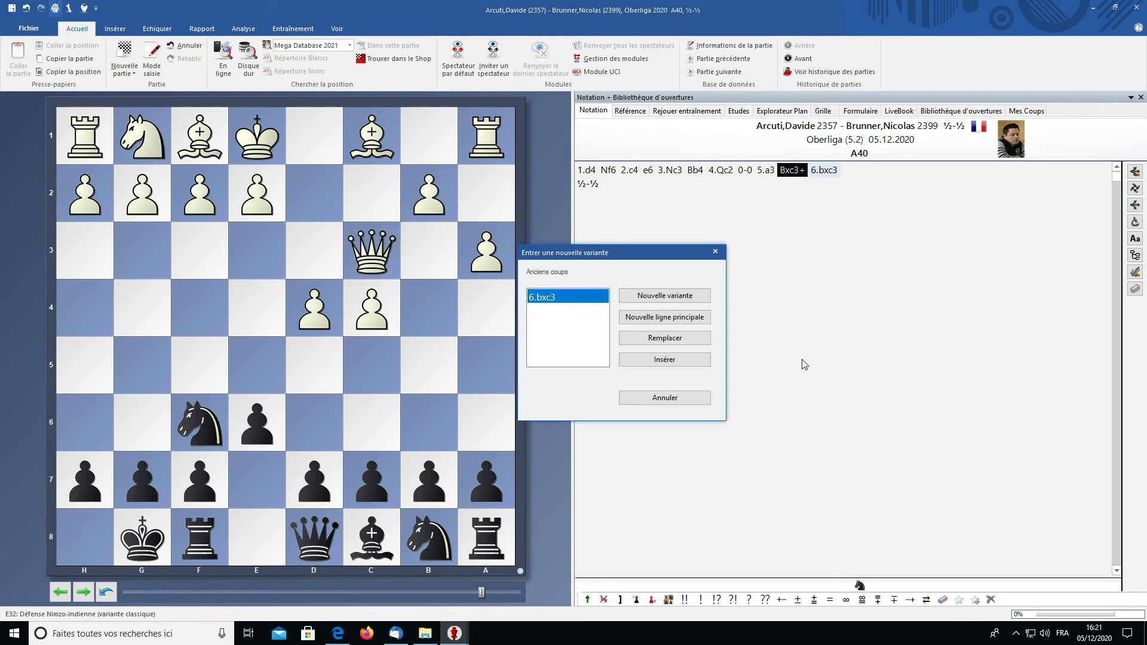
click(679, 342)
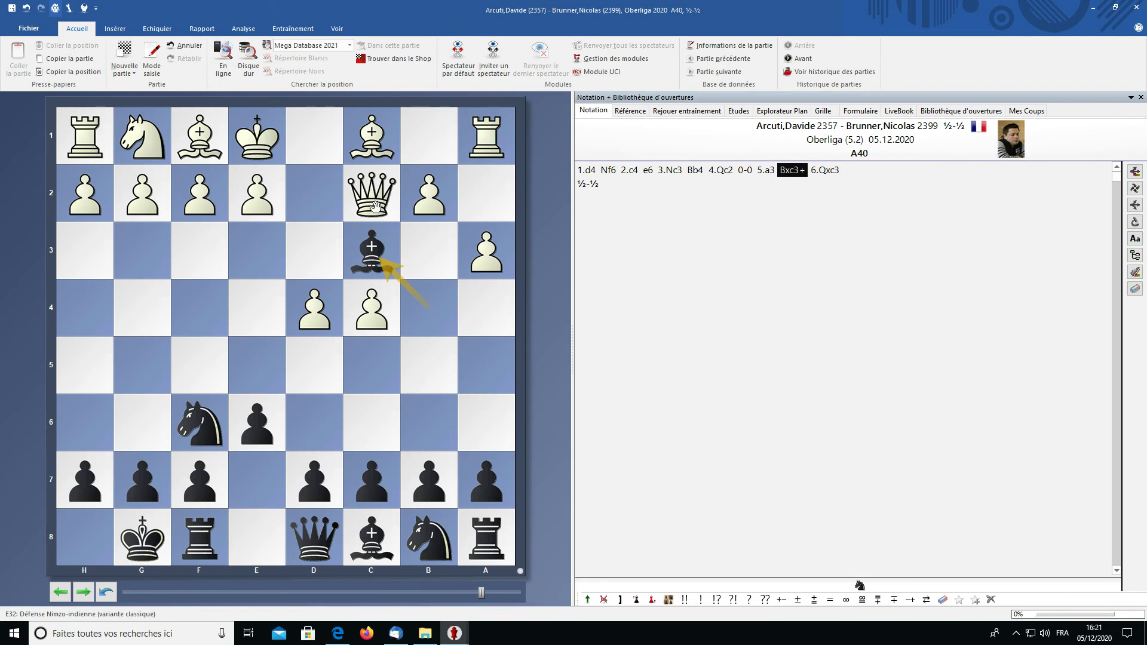
Replay 6.Qxc3, step back to 5...Bxc3+, and preview which white pieces can capture on c3.
drag(375, 205, 373, 265)
key(Left)
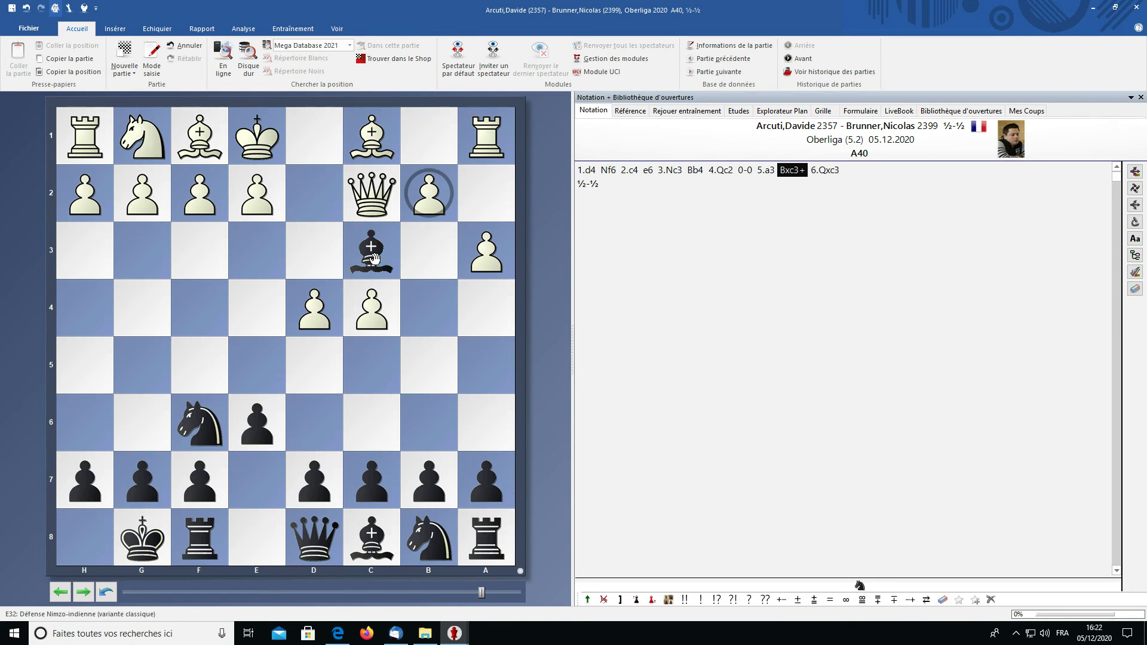
drag(374, 258, 372, 258)
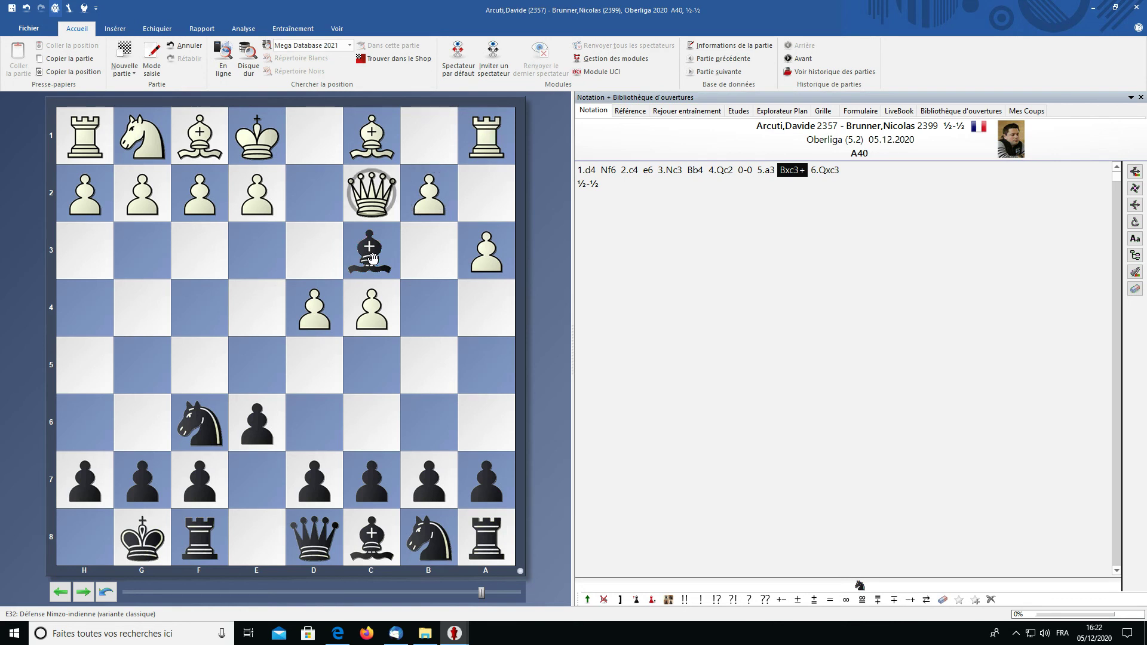
Replace White's sixth move Qxc3 with 6.bxc3 and step back to 5...Bxc3+.
click(373, 258)
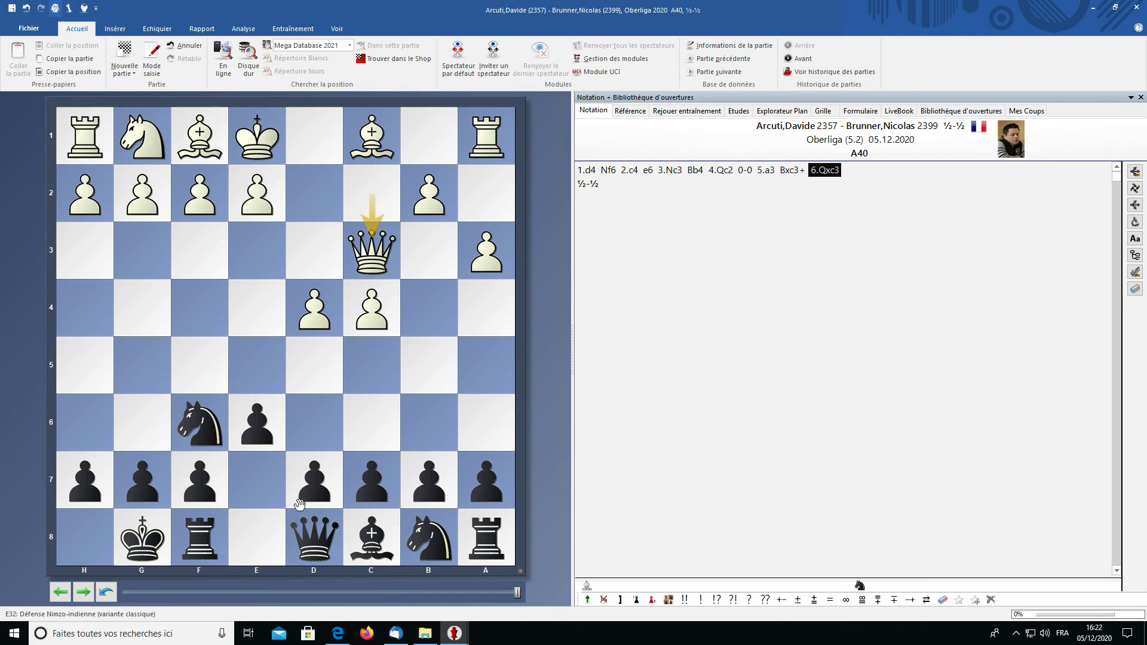
key(Left)
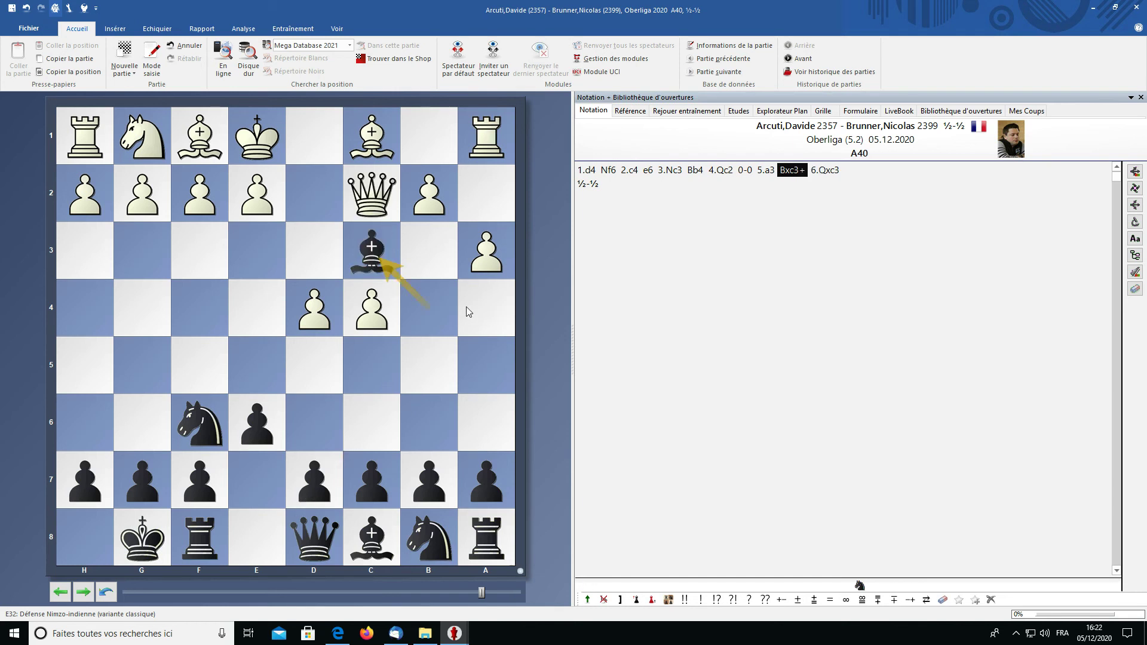
drag(446, 213, 383, 261)
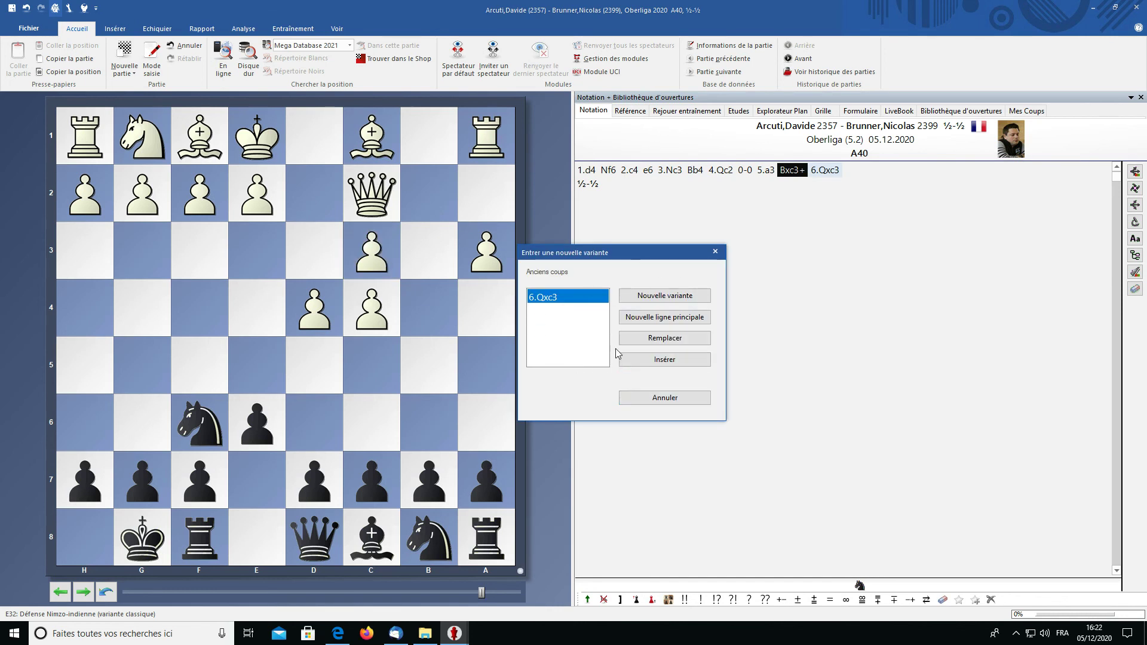
click(651, 339)
key(Left)
drag(438, 221, 371, 251)
key(Left)
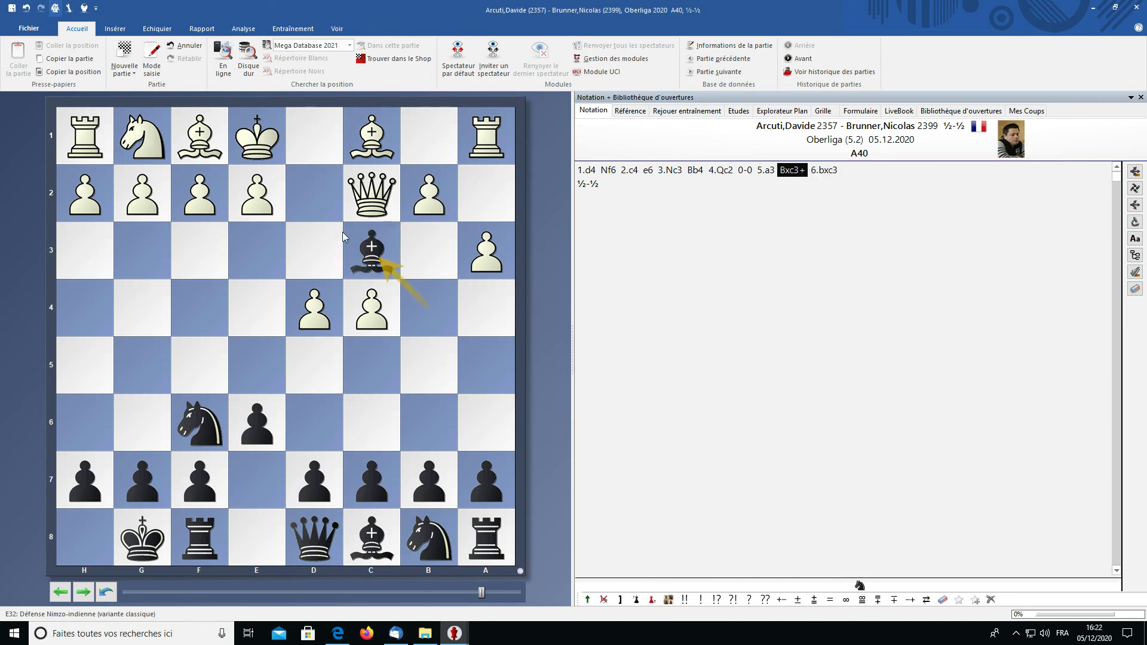
Add 6.Qxc3 as a new variation alongside 6.bxc3, and delete that variation.
drag(380, 197, 372, 251)
click(665, 299)
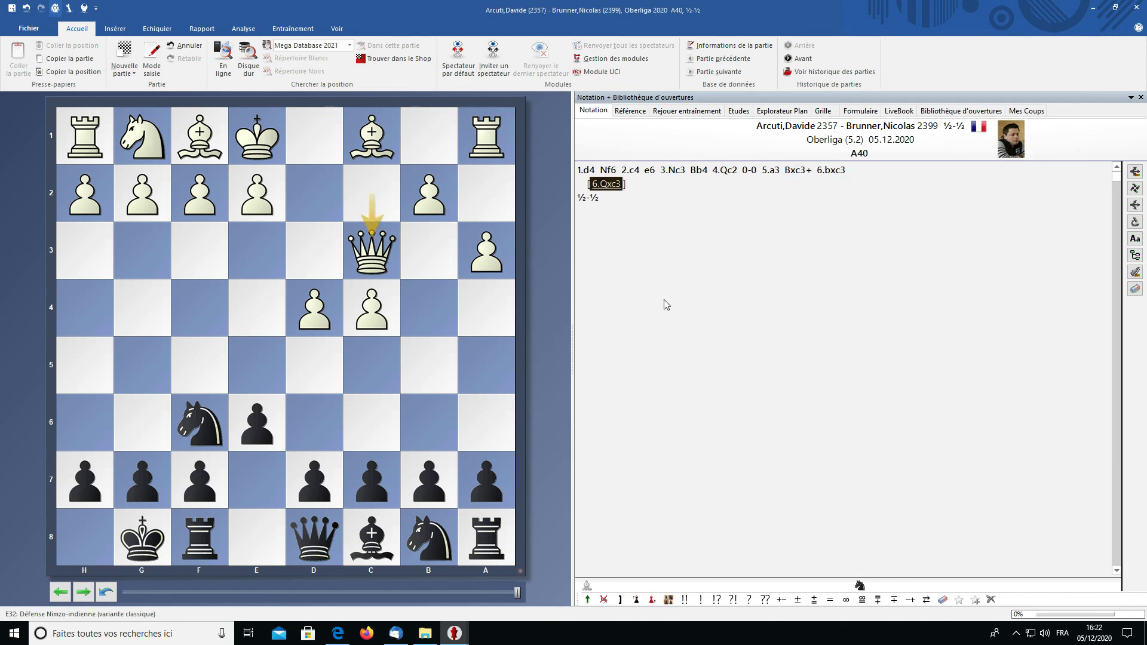
right_click(598, 186)
mouse_move(727, 251)
click(867, 251)
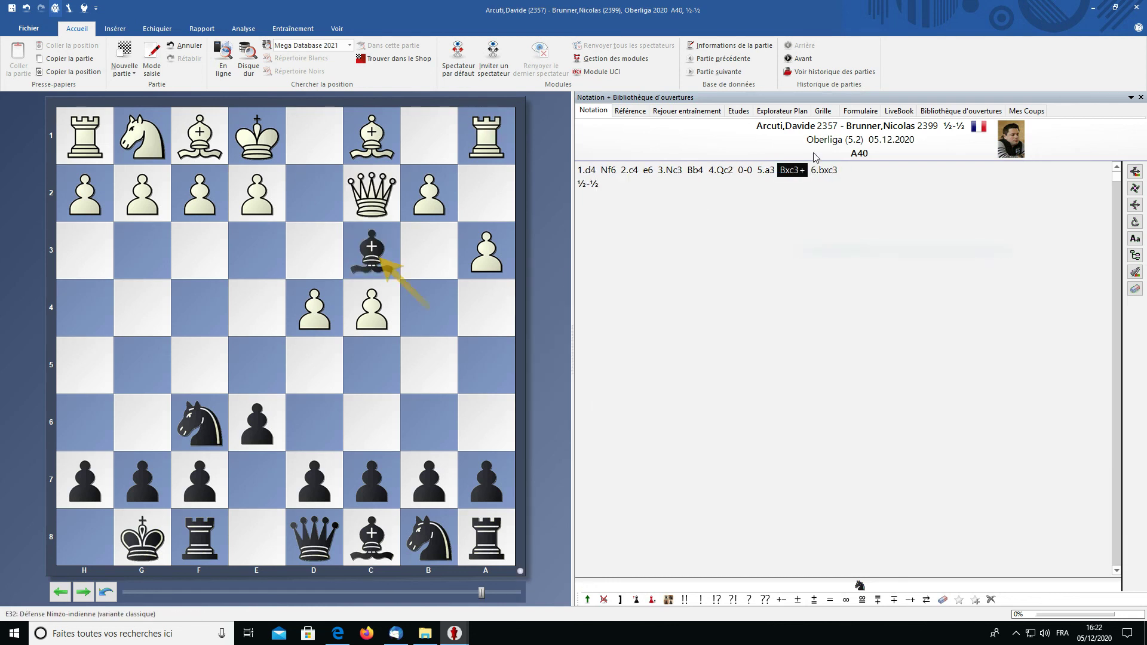
Play 6.Qxc3 on the board and replace the recorded 6.bxc3 with it.
drag(378, 205, 386, 256)
key(Down)
key(Down)
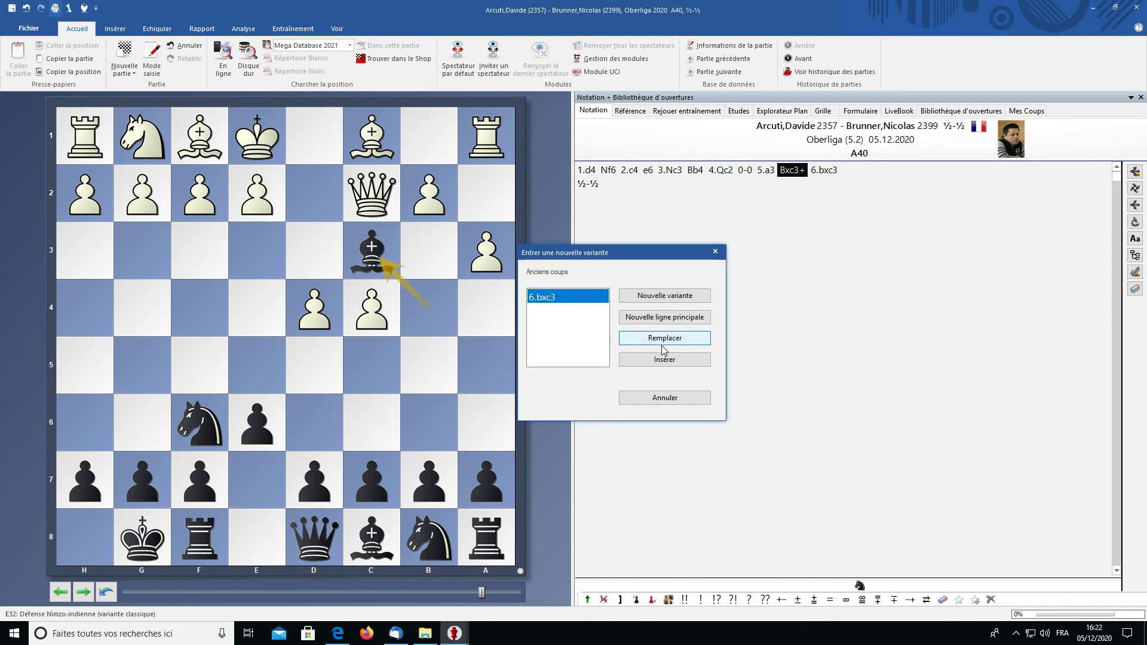
key(Return)
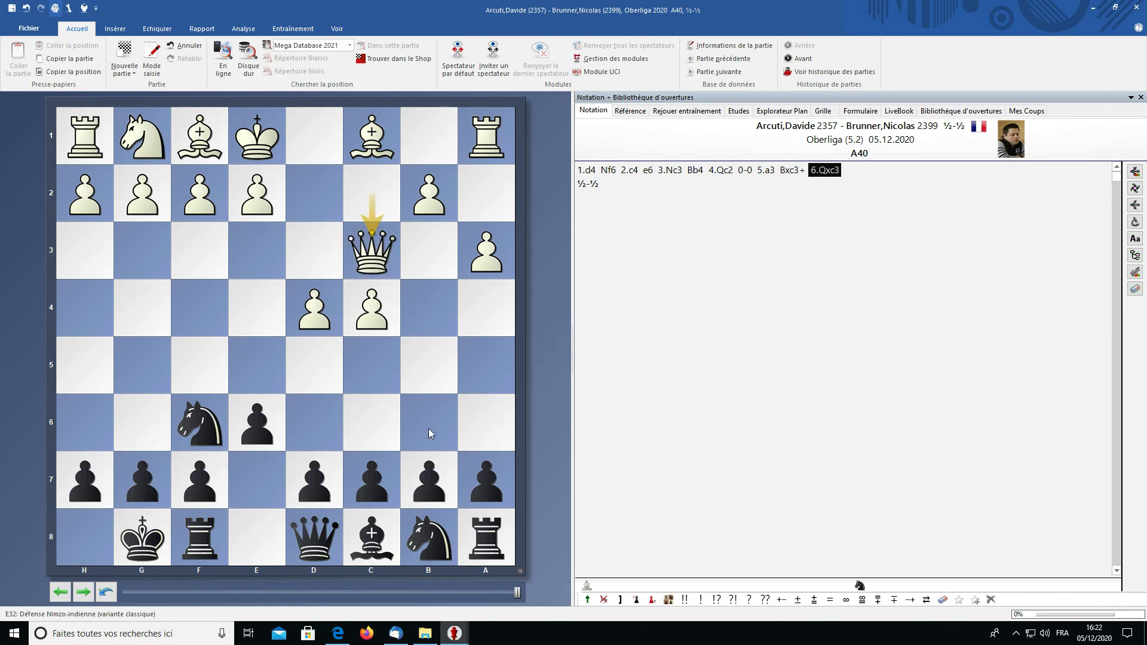
Continue the game with 6...b6 7.Bg5 Bb7 8.e3 d6 9.Ne2 Nbd7.
drag(429, 475, 428, 425)
drag(372, 135, 148, 362)
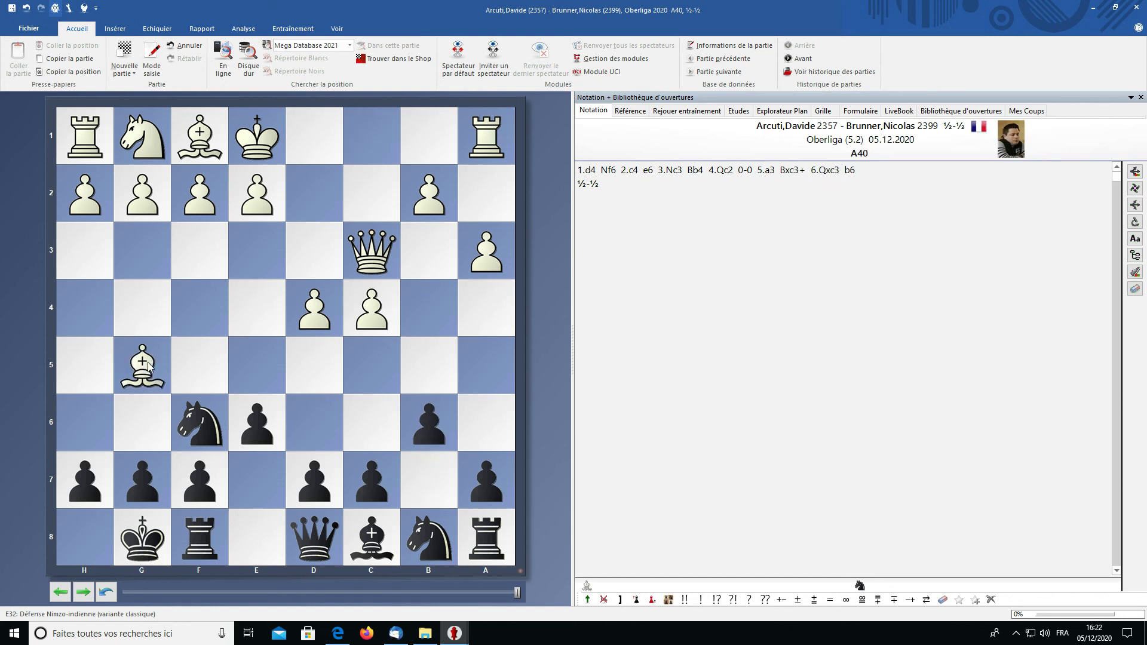
click(428, 489)
click(272, 248)
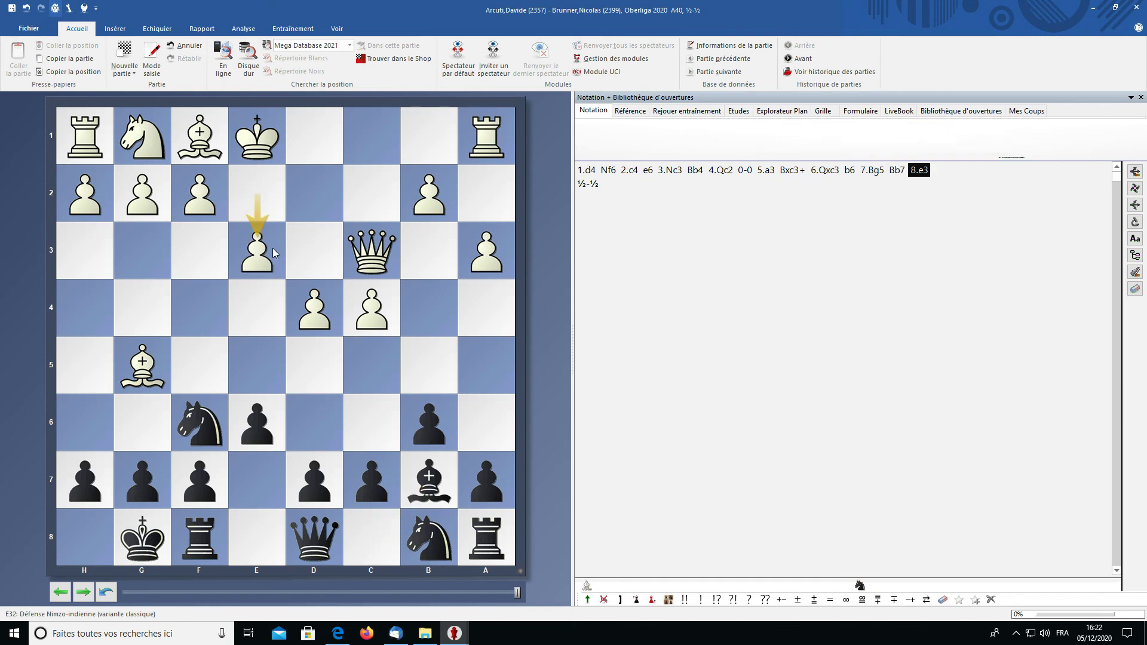
drag(310, 469, 306, 439)
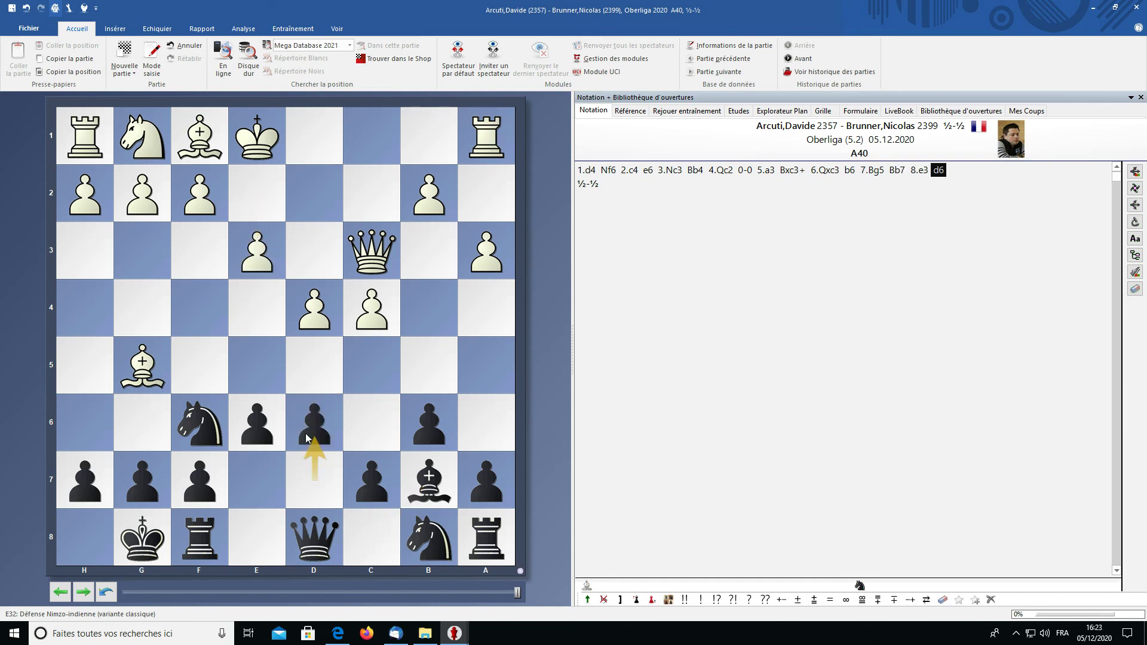
drag(426, 533, 310, 478)
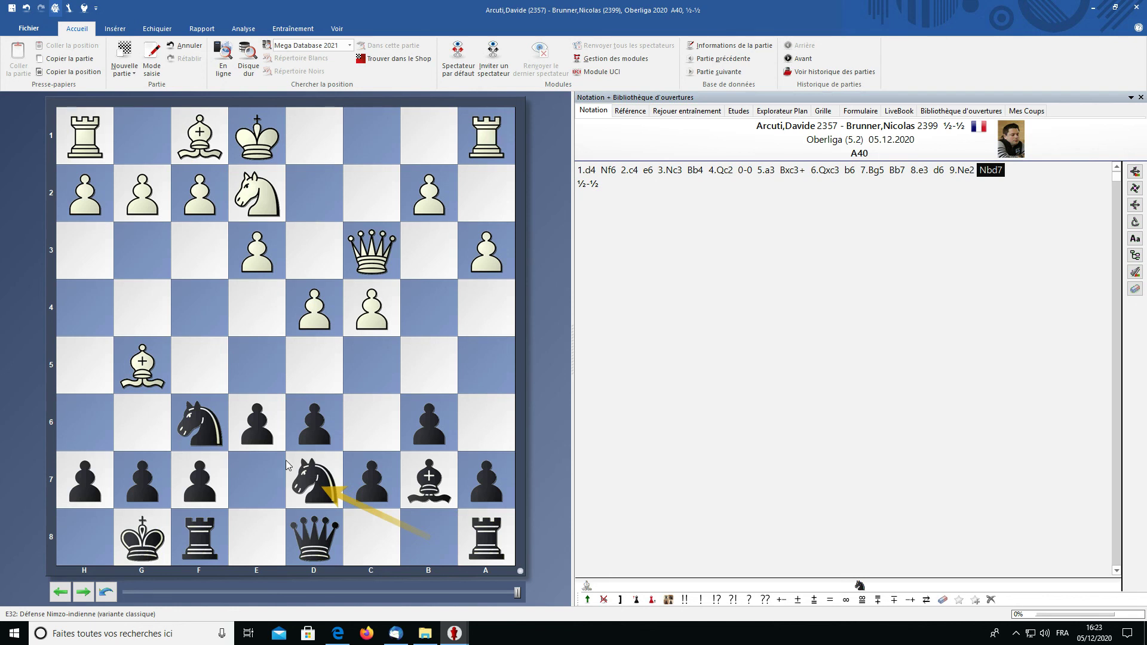
Enter the moves 10.Qc2 h6 11.Bh4 c5 12.Rd1 Qe7 13.Nc3.
click(102, 399)
drag(142, 364, 72, 306)
click(374, 374)
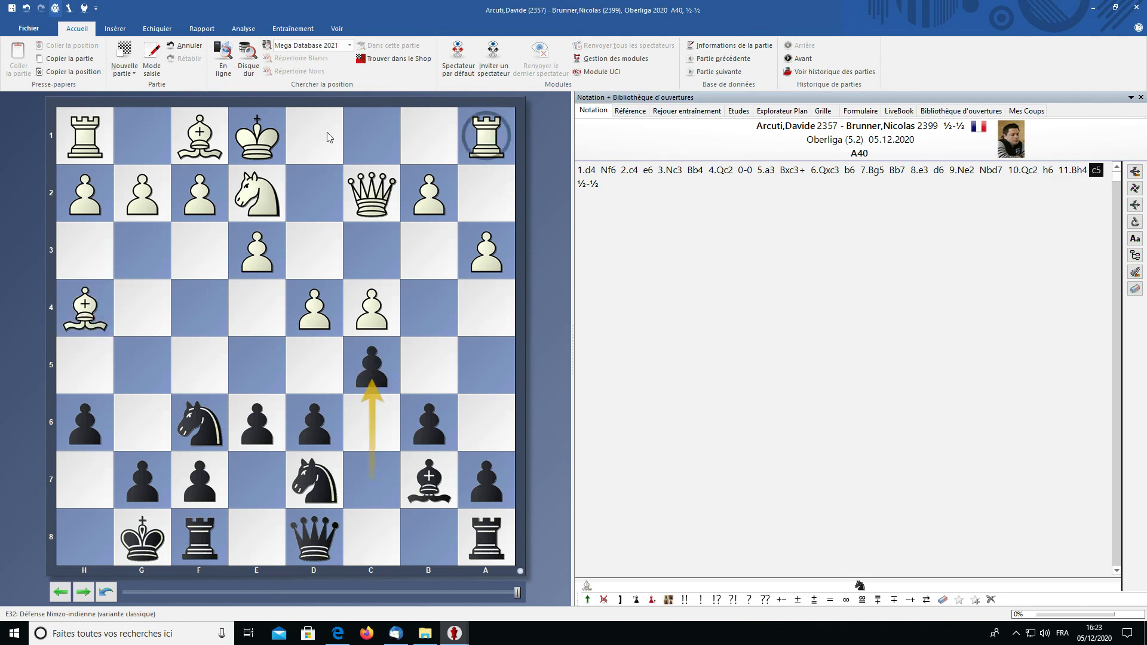
click(329, 138)
click(255, 478)
click(386, 255)
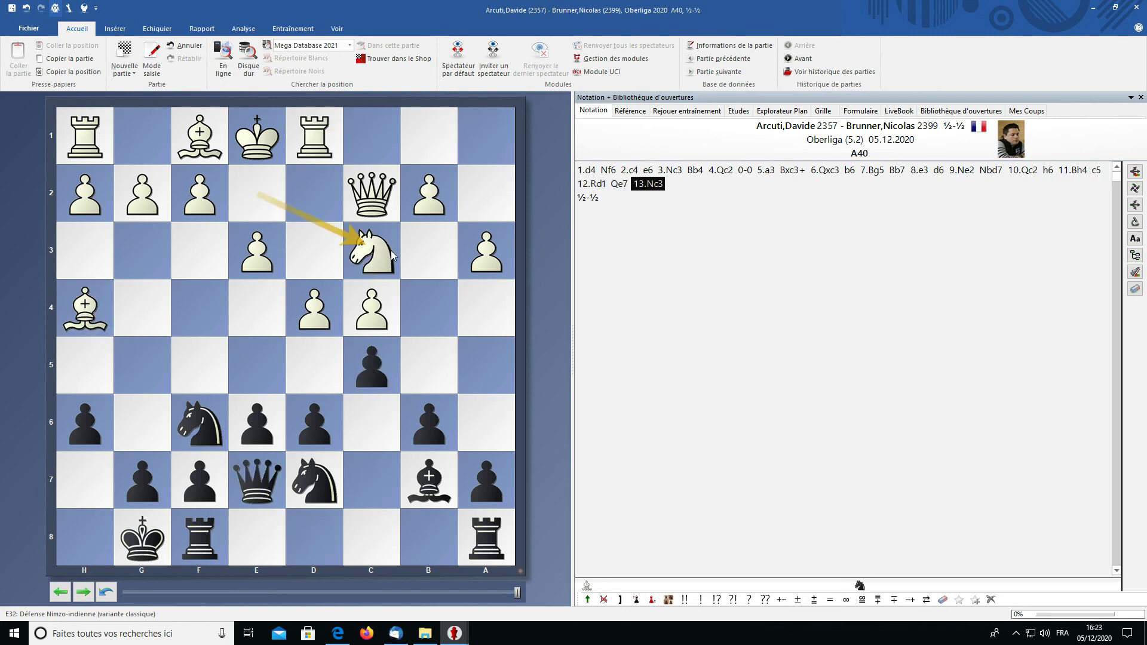
Enter the moves 13...cxd4 14.Rxd4 Rfd8 15.f3 Ne5.
click(320, 312)
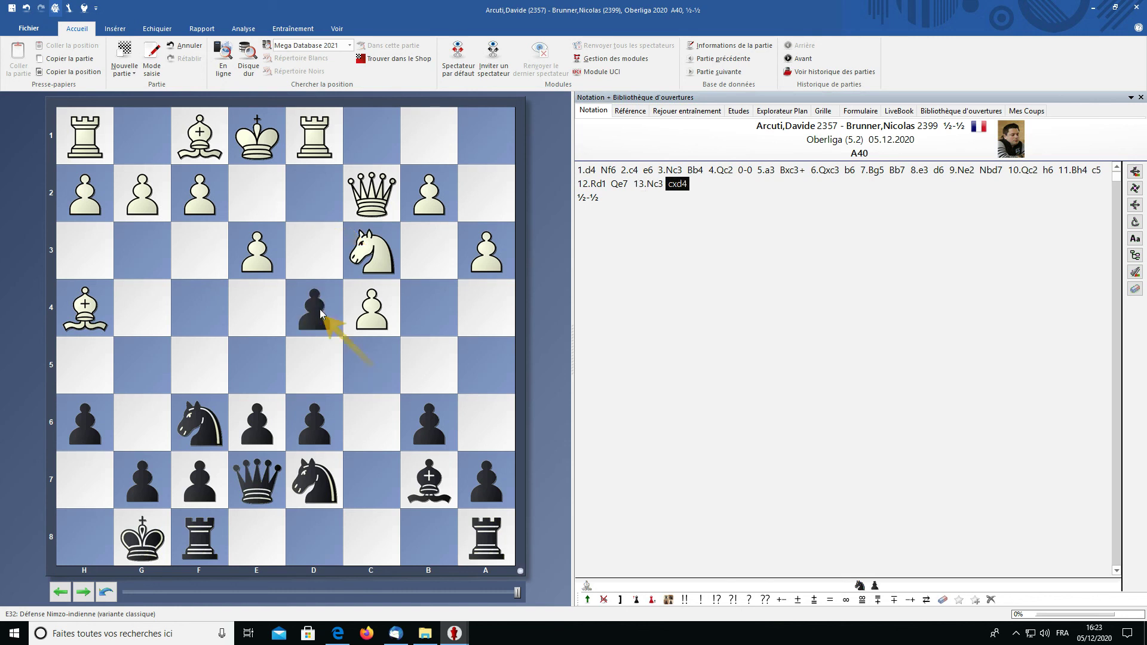
click(320, 312)
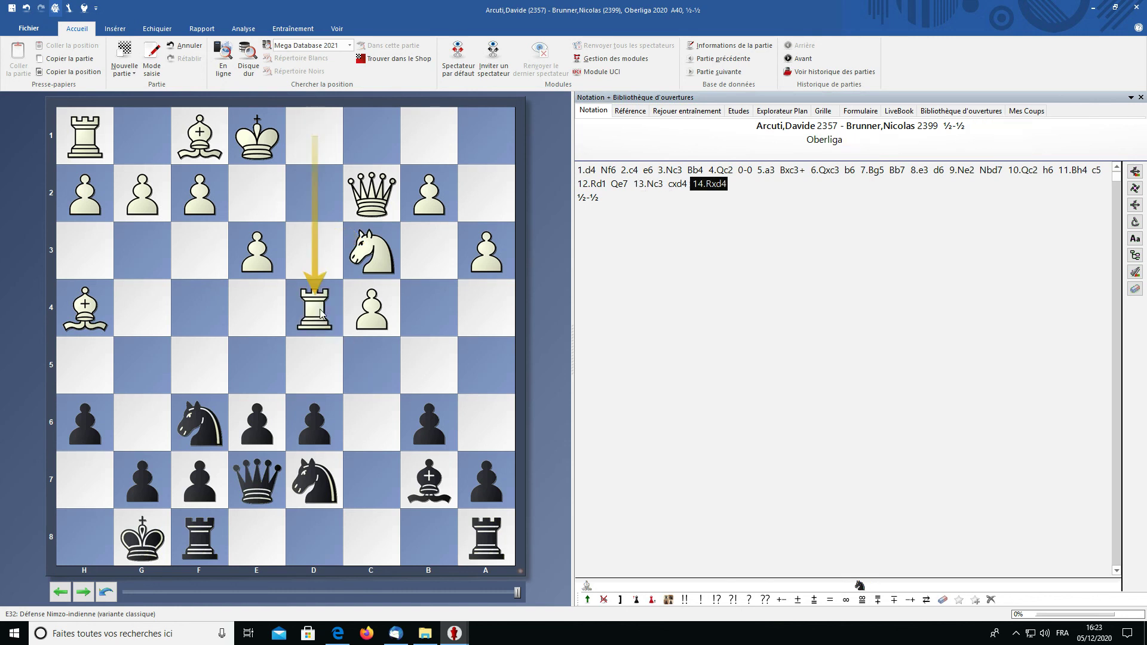
click(307, 532)
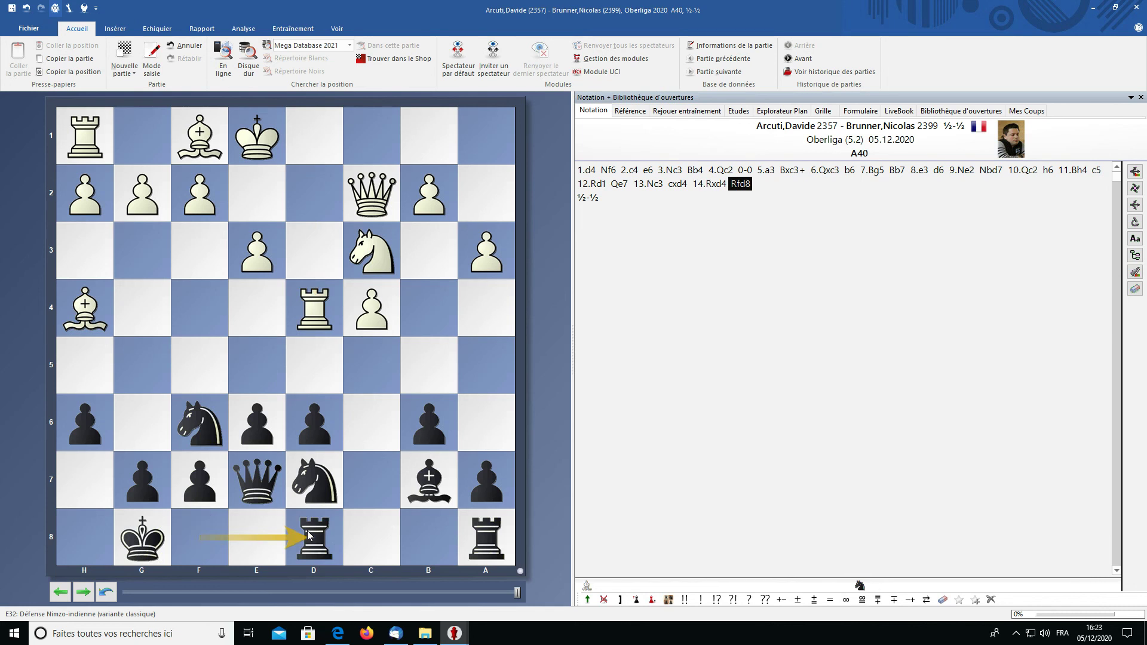
drag(195, 192, 201, 249)
click(258, 374)
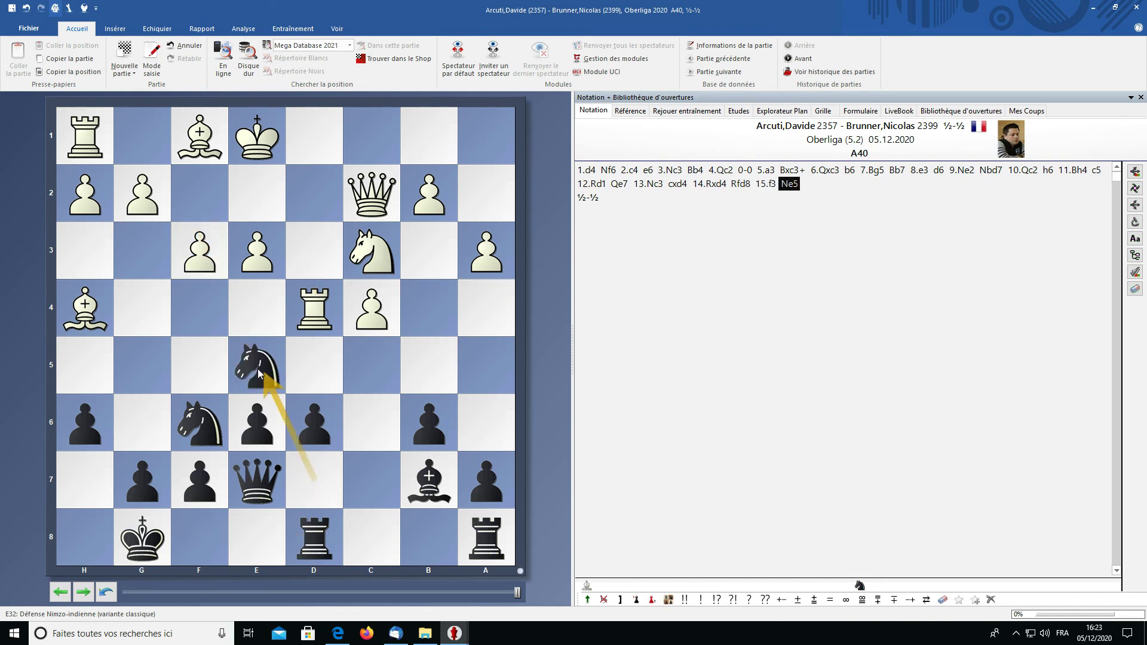
Enter the moves 16.Be2 Ng6 17.Bf2 Rac8 18.Qd1 d5.
click(258, 188)
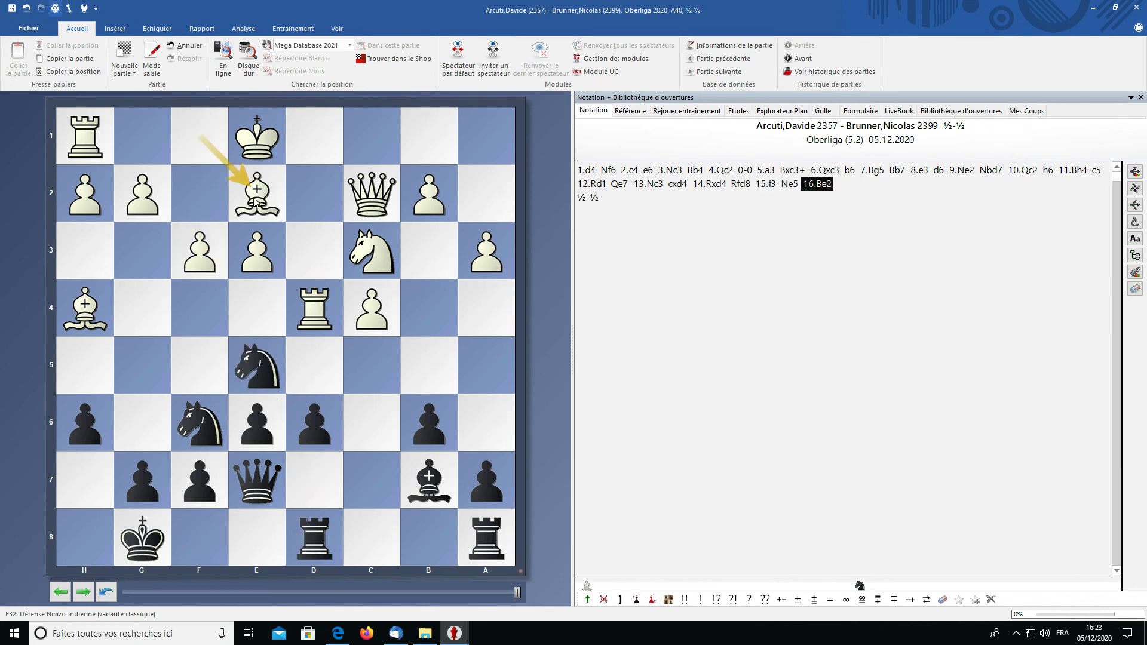
click(149, 423)
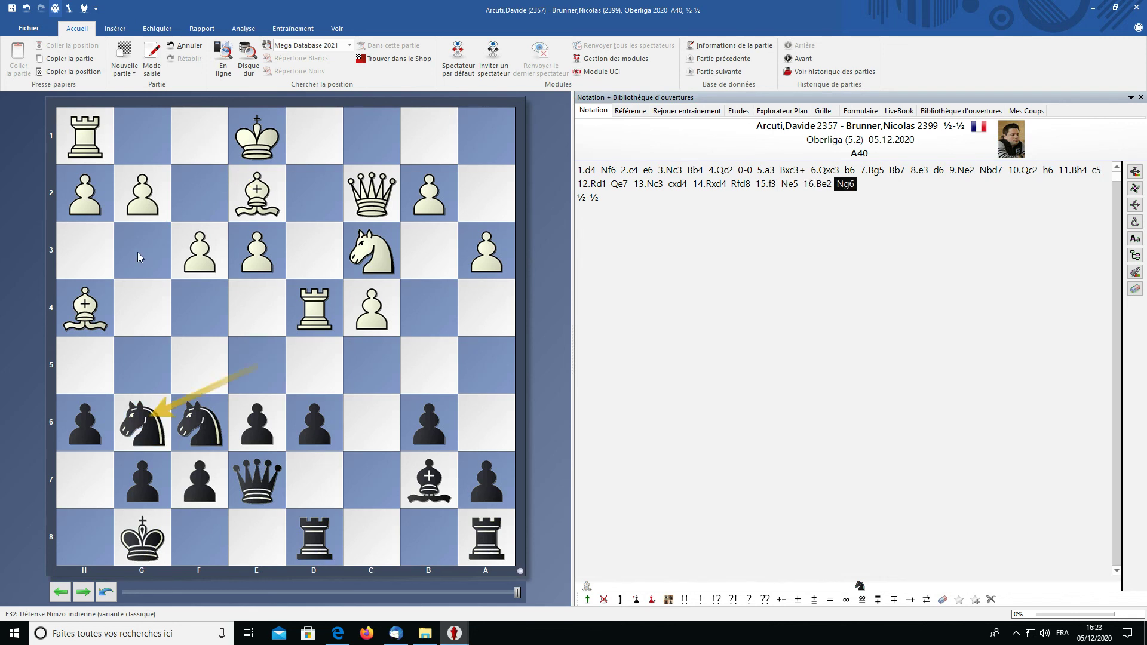
click(195, 187)
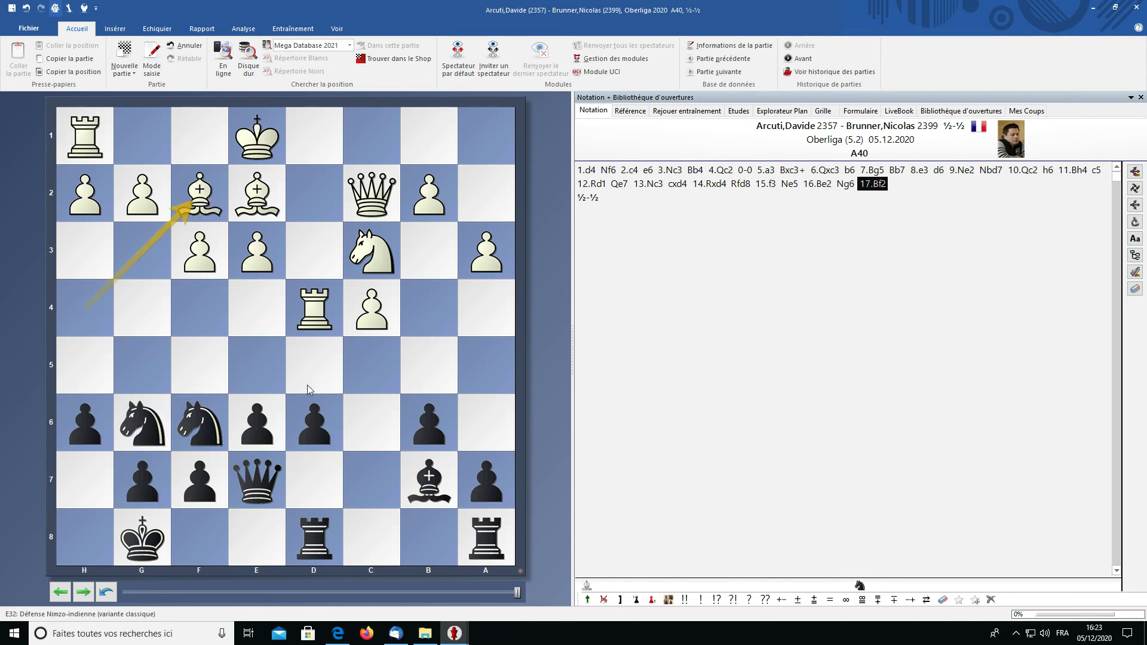
click(385, 545)
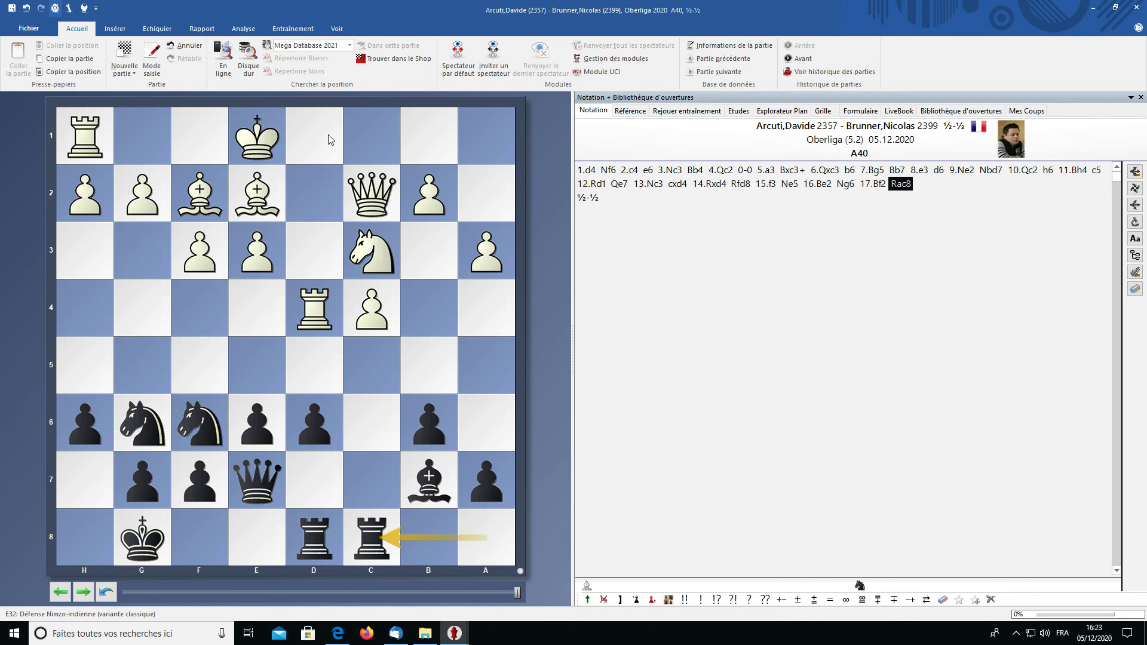
drag(367, 194, 314, 135)
click(312, 368)
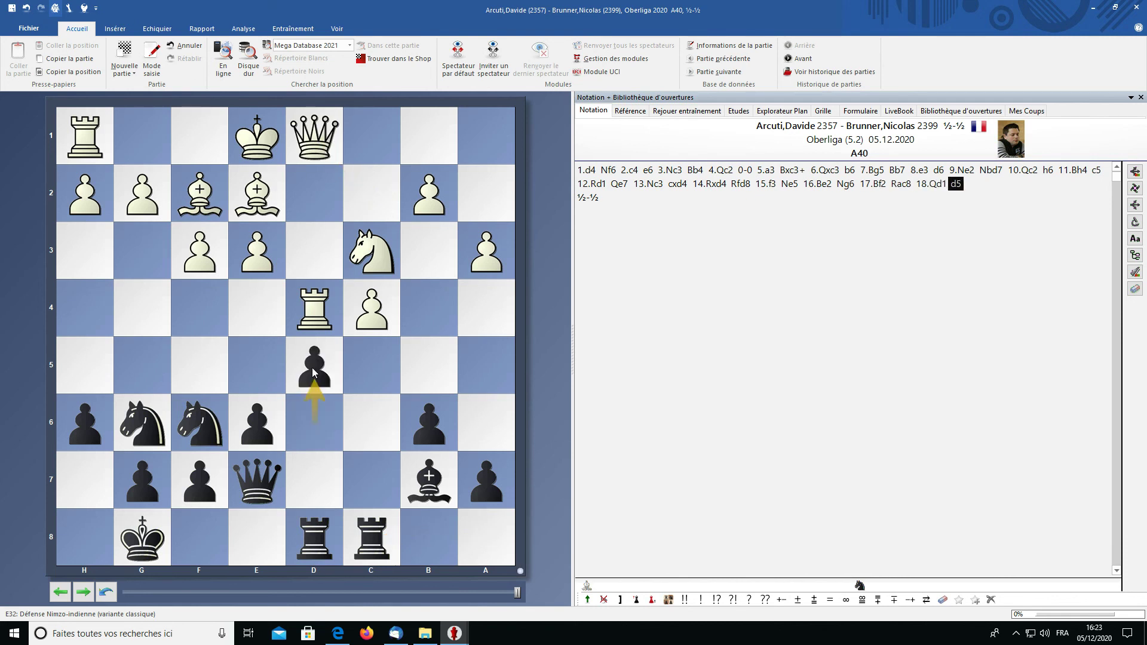
Save the game over its existing entry in the Mes parties database with its game data as entered, and repeat the save.
click(29, 28)
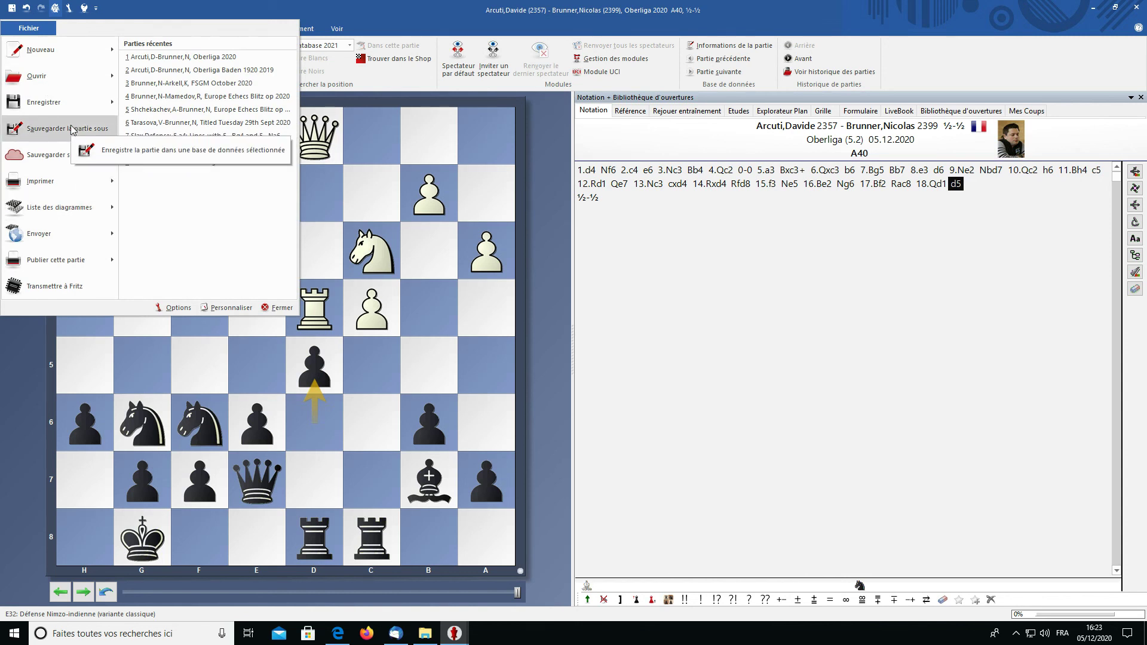
mouse_move(89, 103)
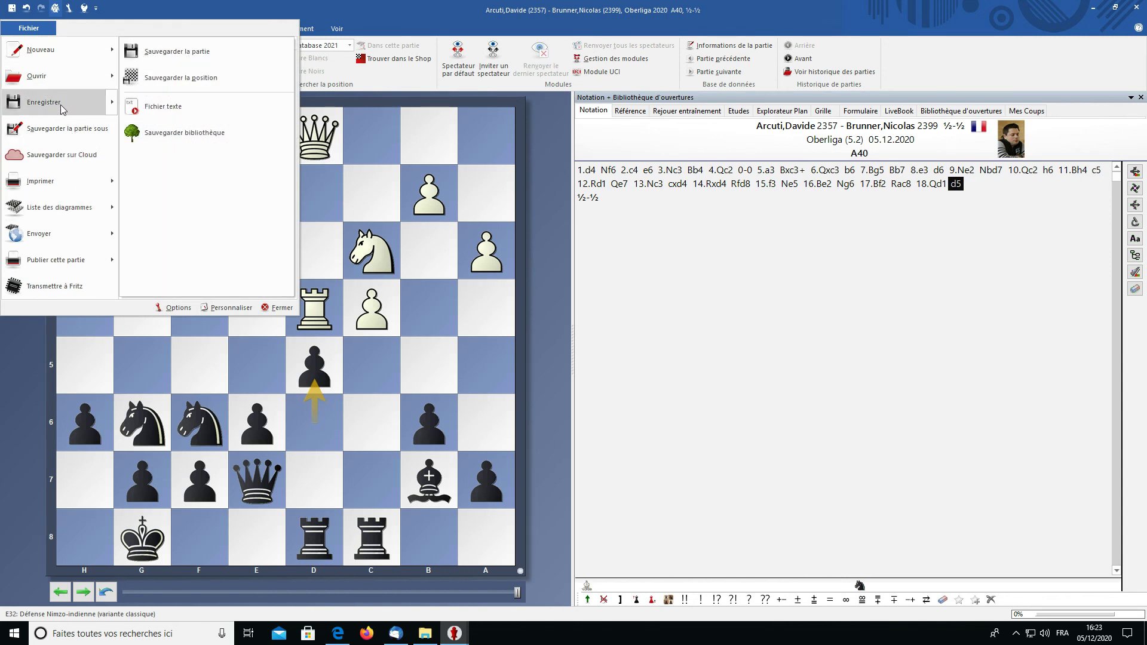
click(199, 52)
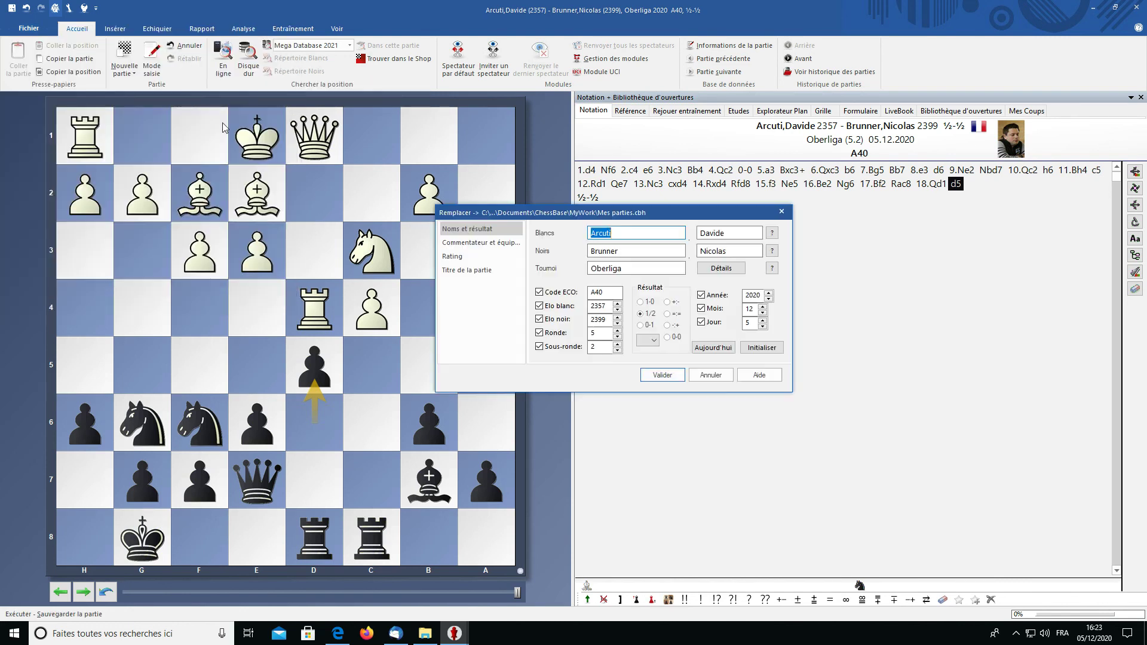
click(679, 376)
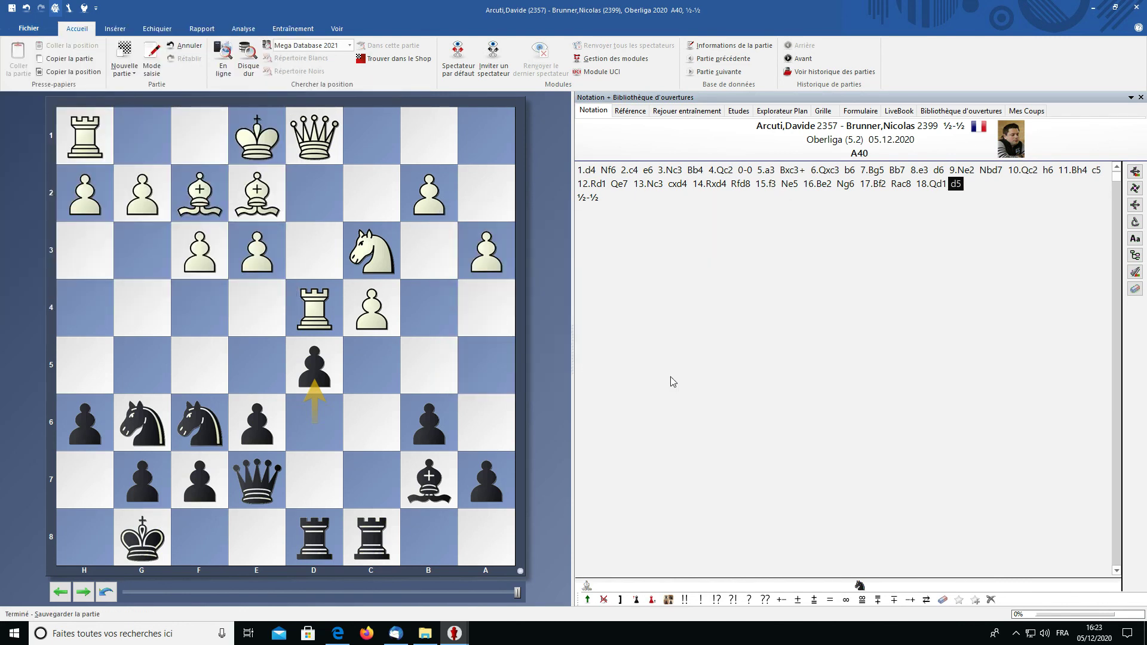
key(ctrl+s)
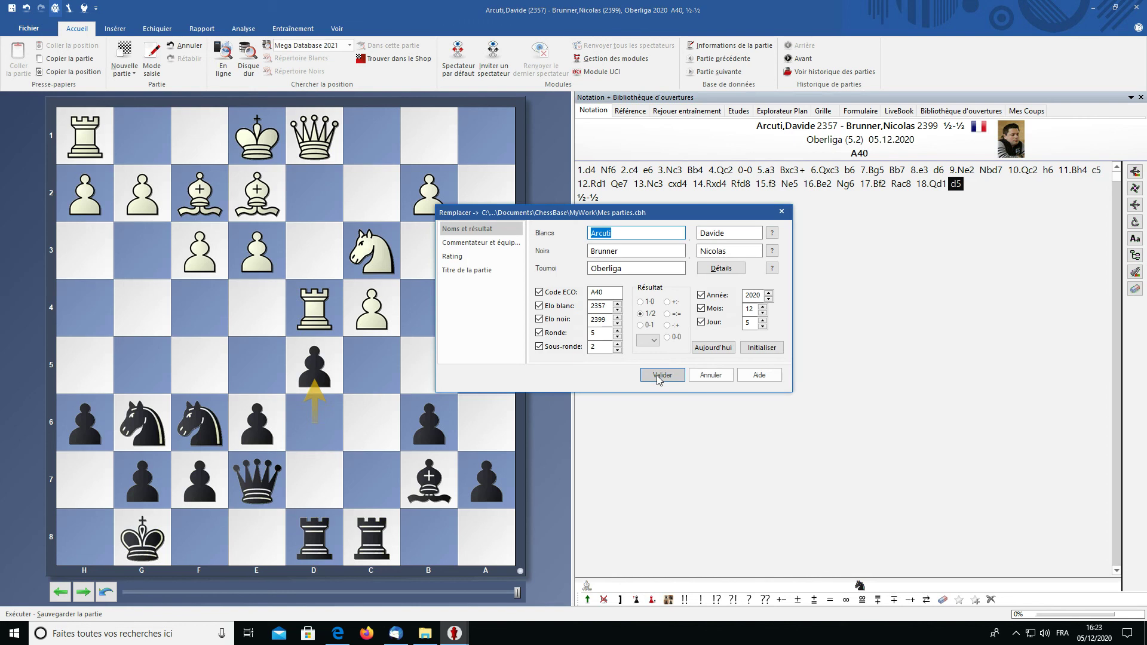
click(659, 375)
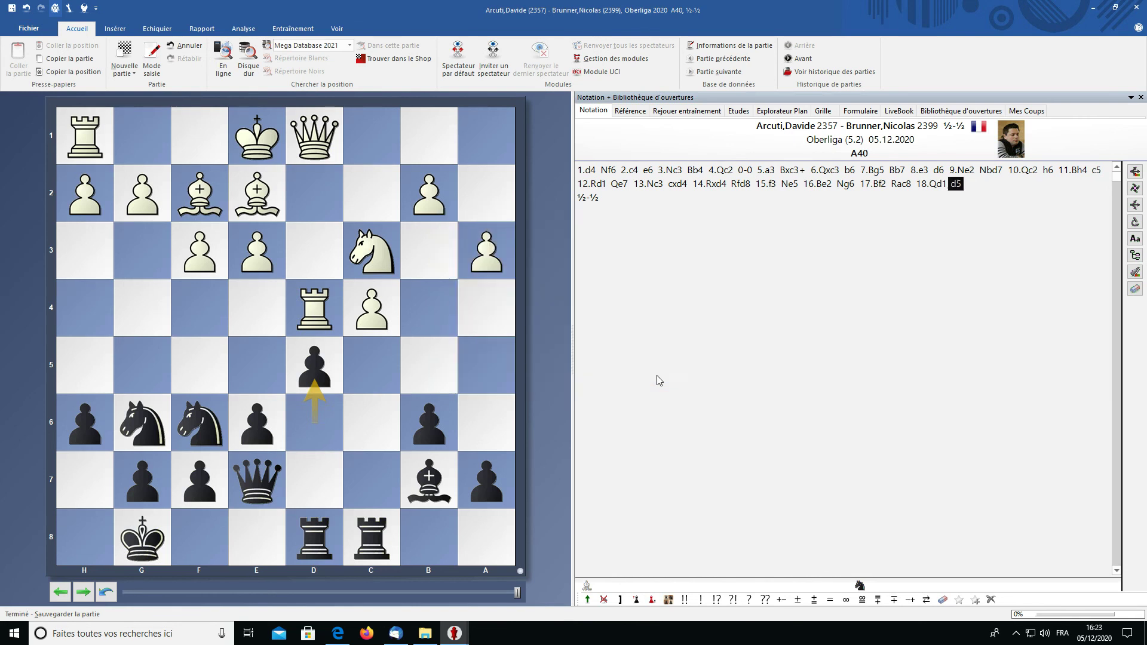
click(25, 29)
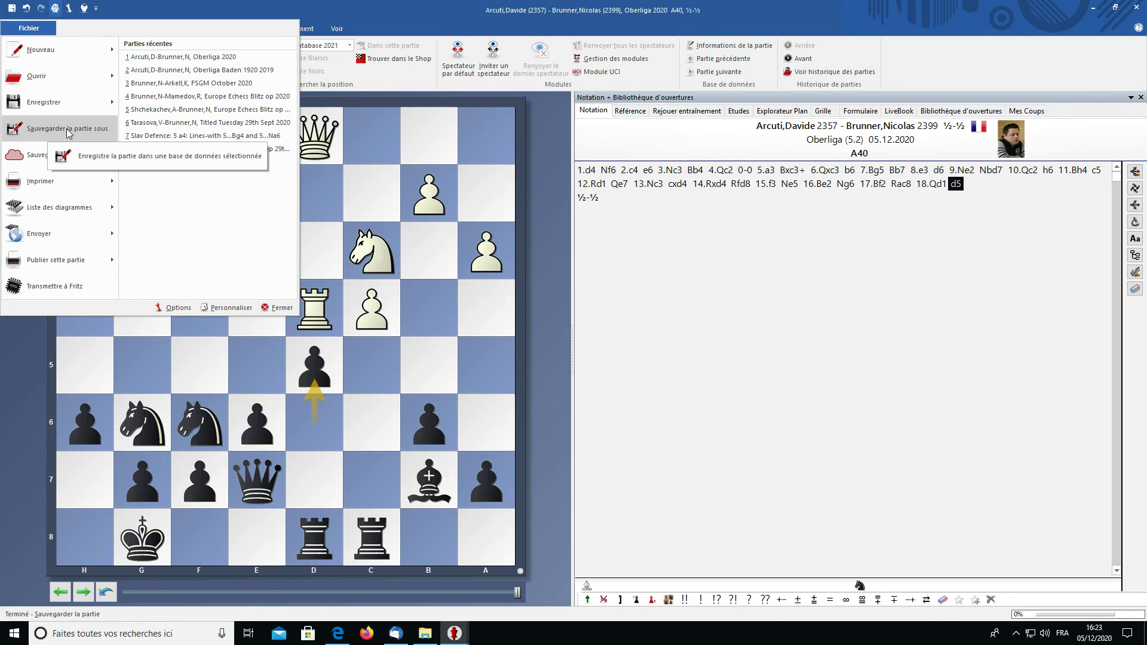
mouse_move(65, 102)
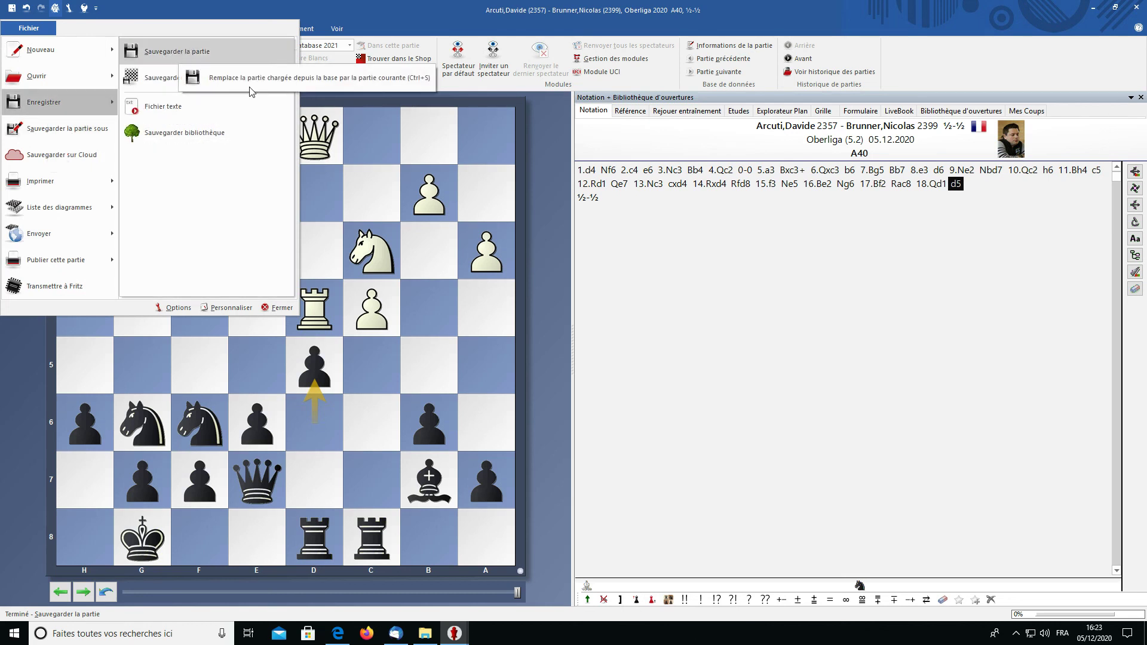
click(561, 308)
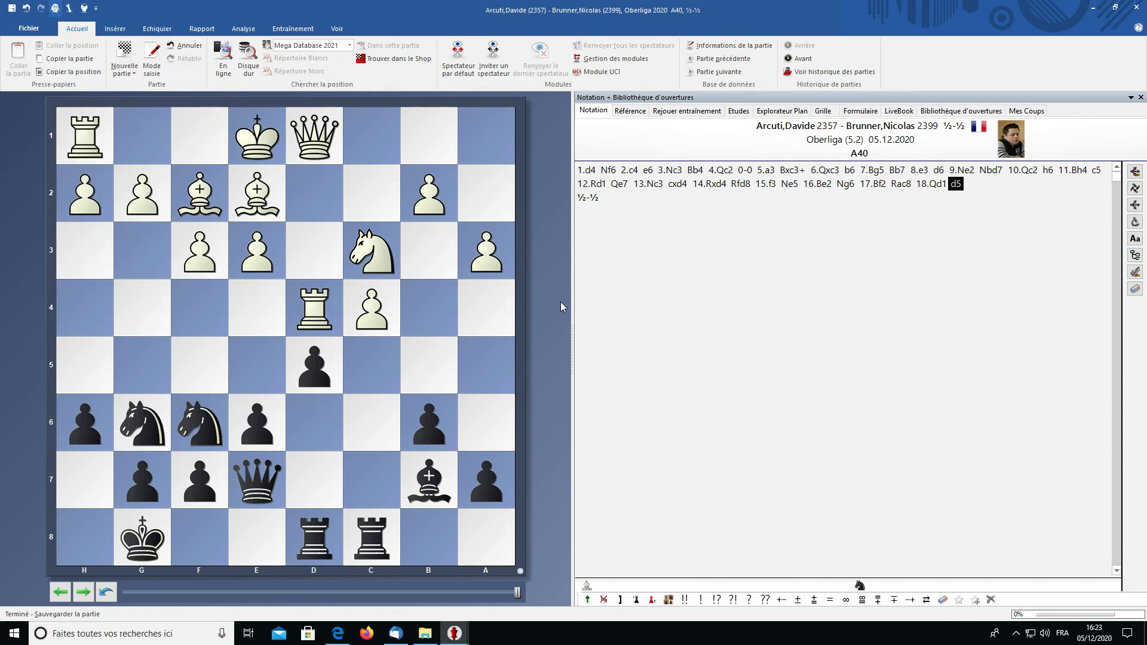